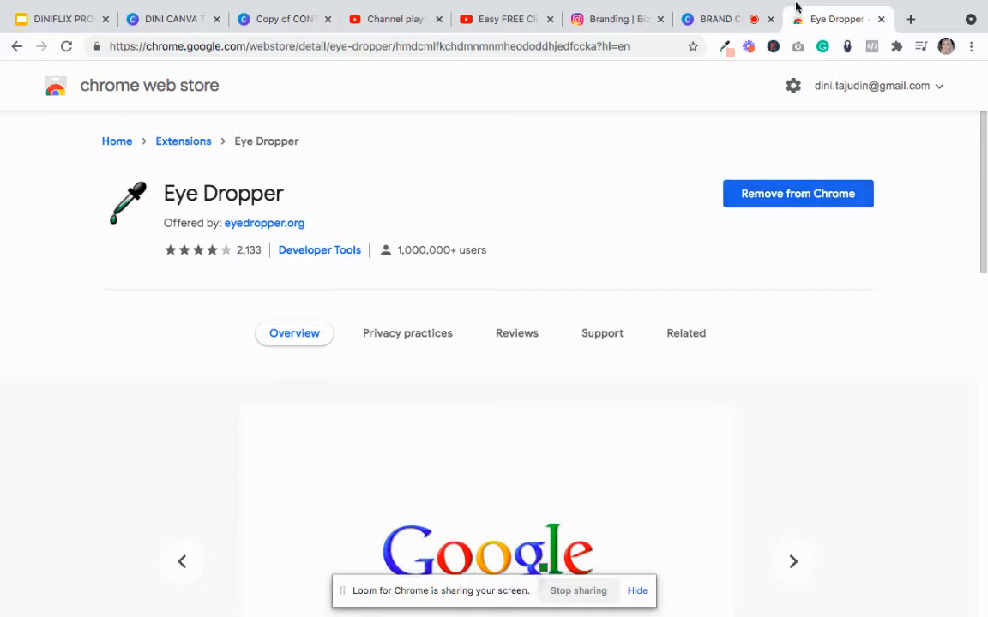
# Switch to the BRAND COLOR MOOD BOARD design in Canva and examine the blue mood boards on page 4 and the page before it.
pyautogui.click(714, 22)
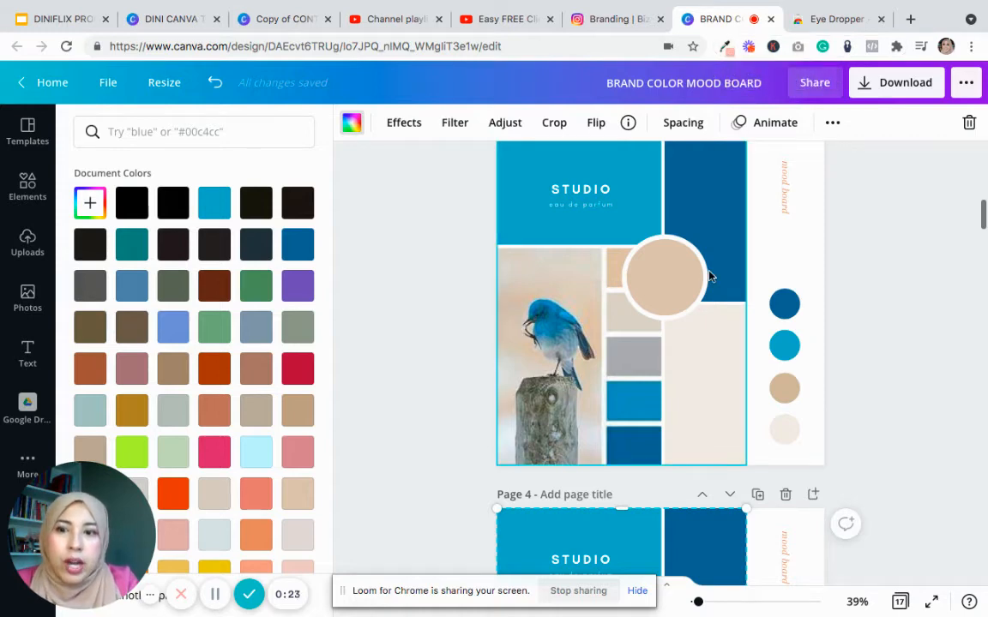
pyautogui.scroll(-1, 708, 275)
pyautogui.scroll(-2, 708, 275)
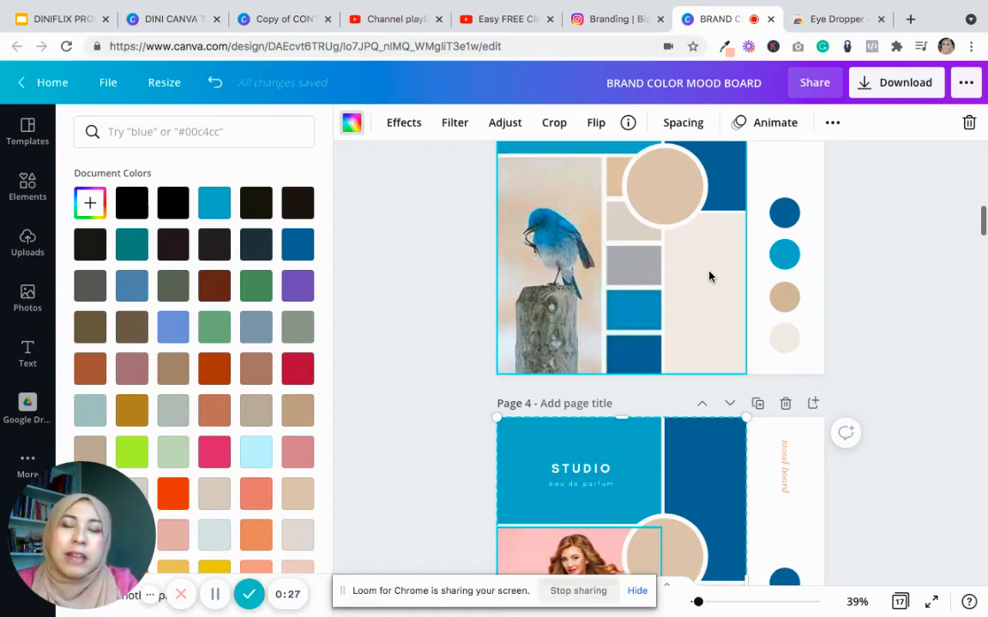
pyautogui.scroll(-1, 709, 275)
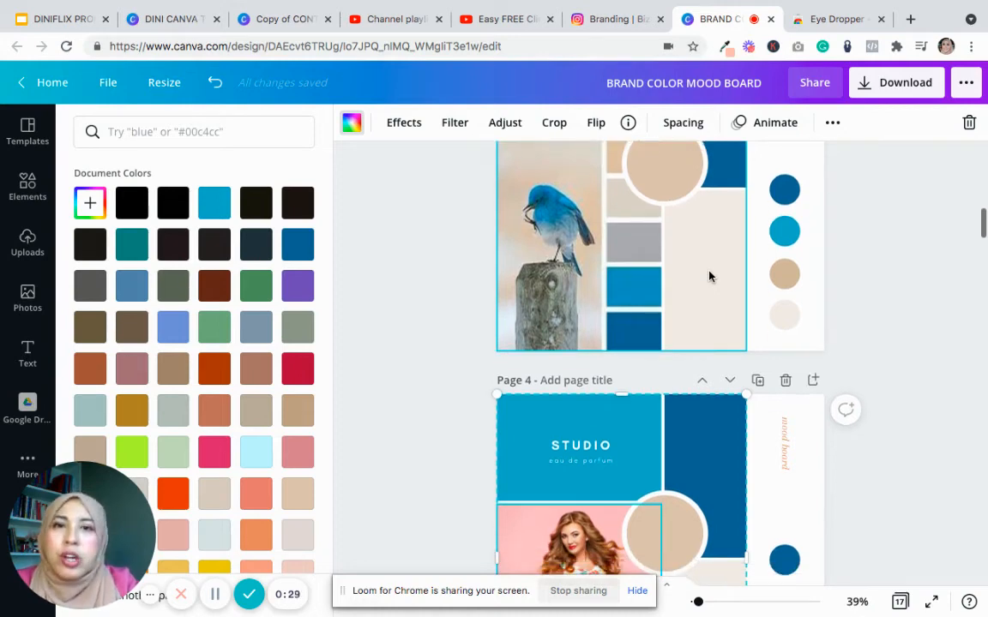
pyautogui.scroll(4, 708, 275)
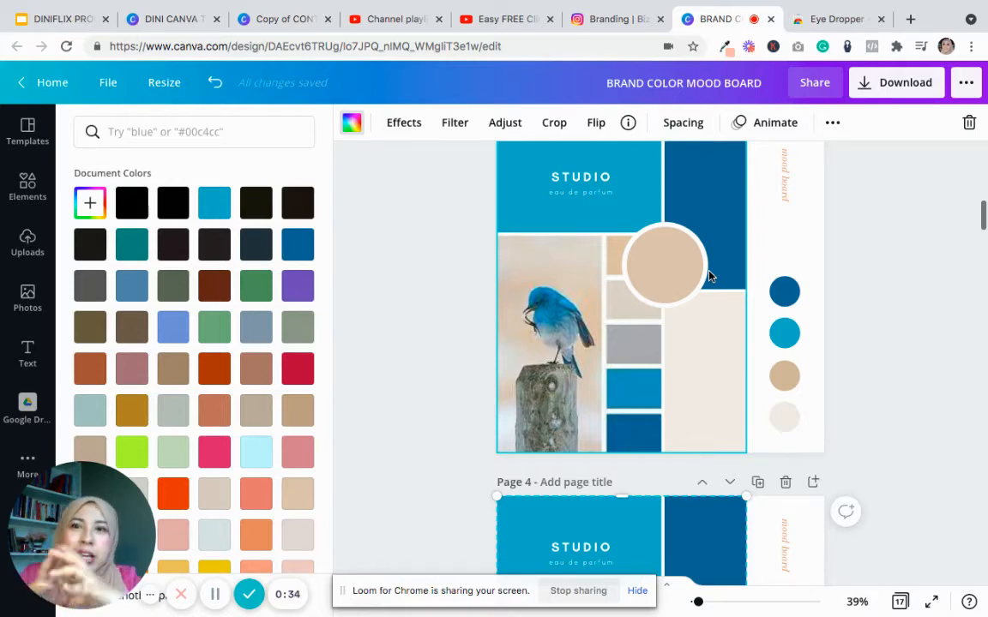
pyautogui.scroll(-3, 708, 275)
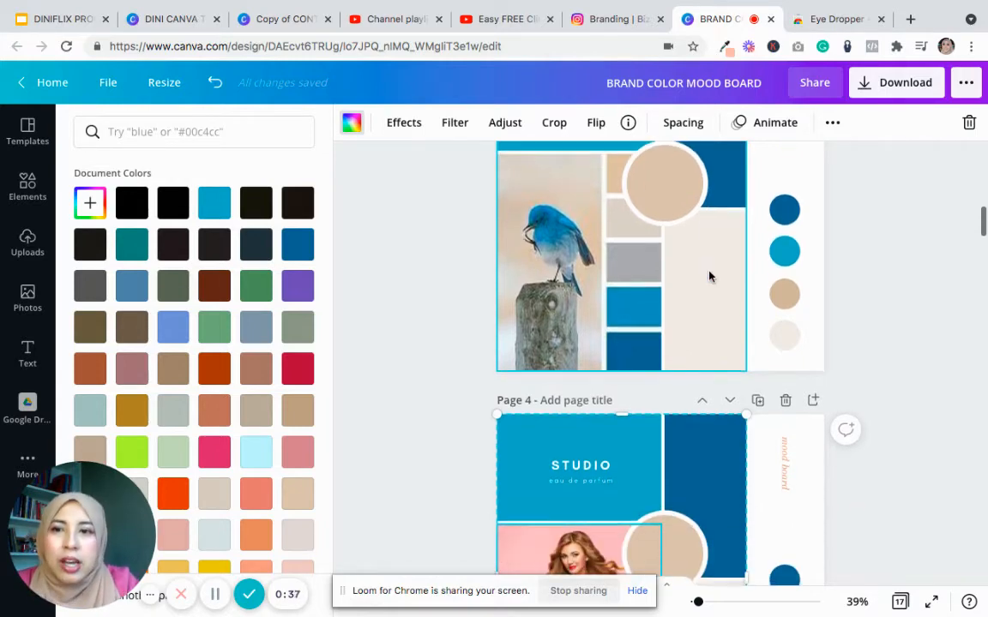
pyautogui.scroll(-3, 708, 276)
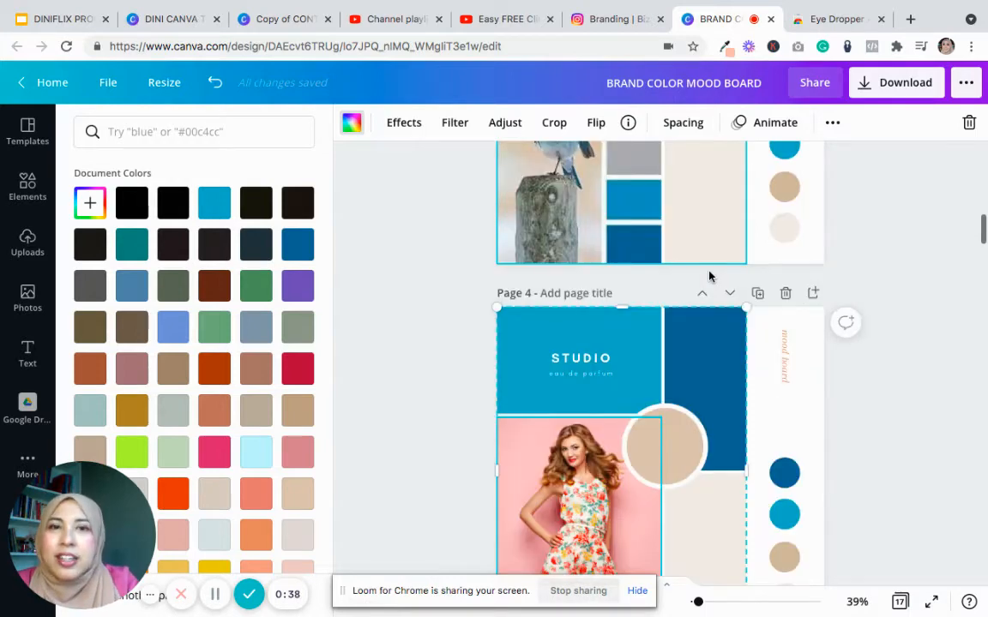
pyautogui.scroll(-3, 708, 275)
pyautogui.scroll(1, 709, 275)
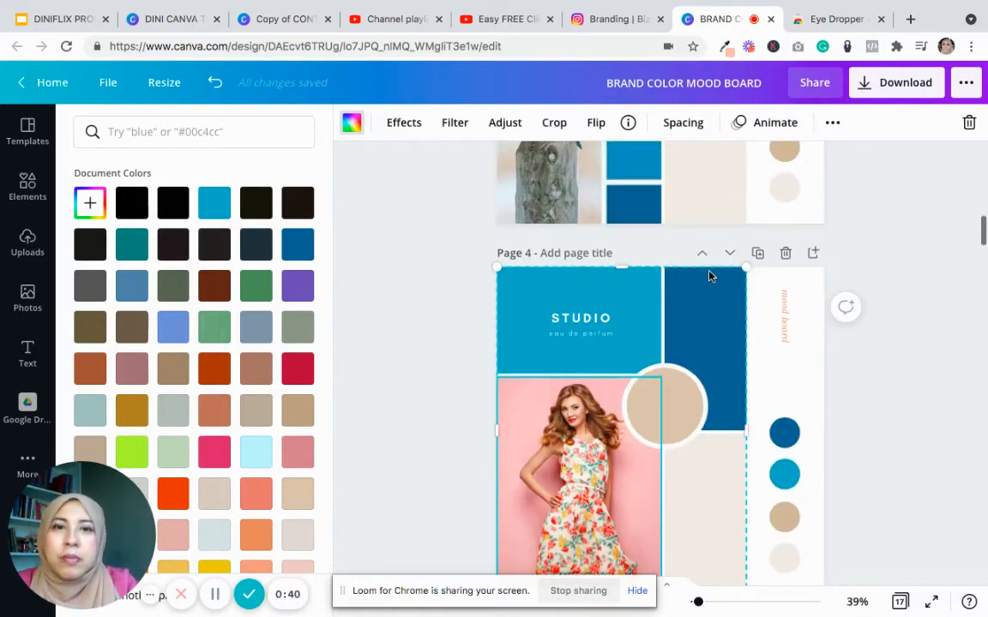
pyautogui.scroll(1, 708, 275)
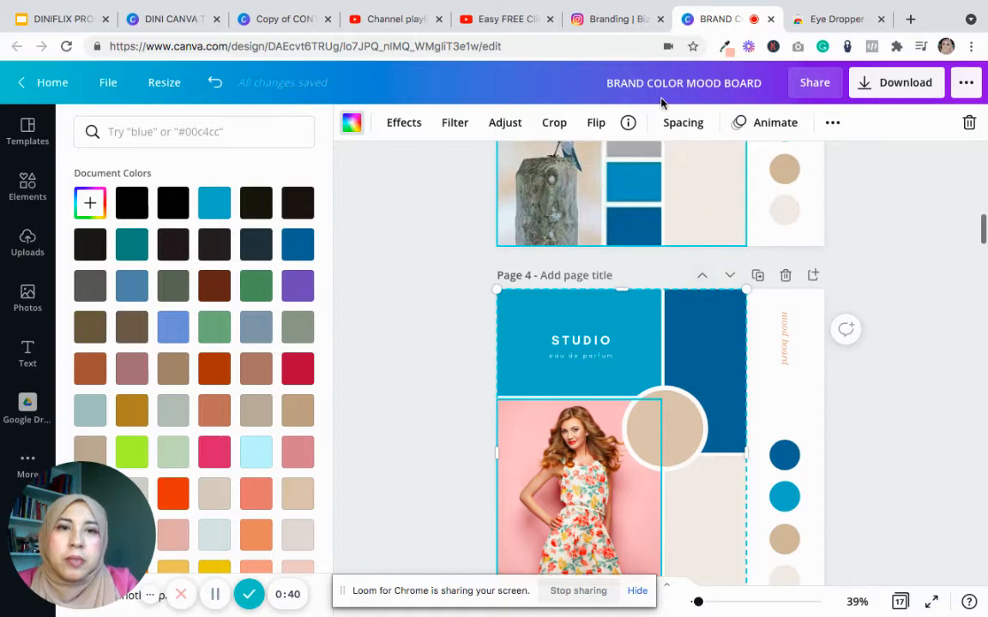
pyautogui.scroll(1, 691, 336)
pyautogui.scroll(-5, 690, 416)
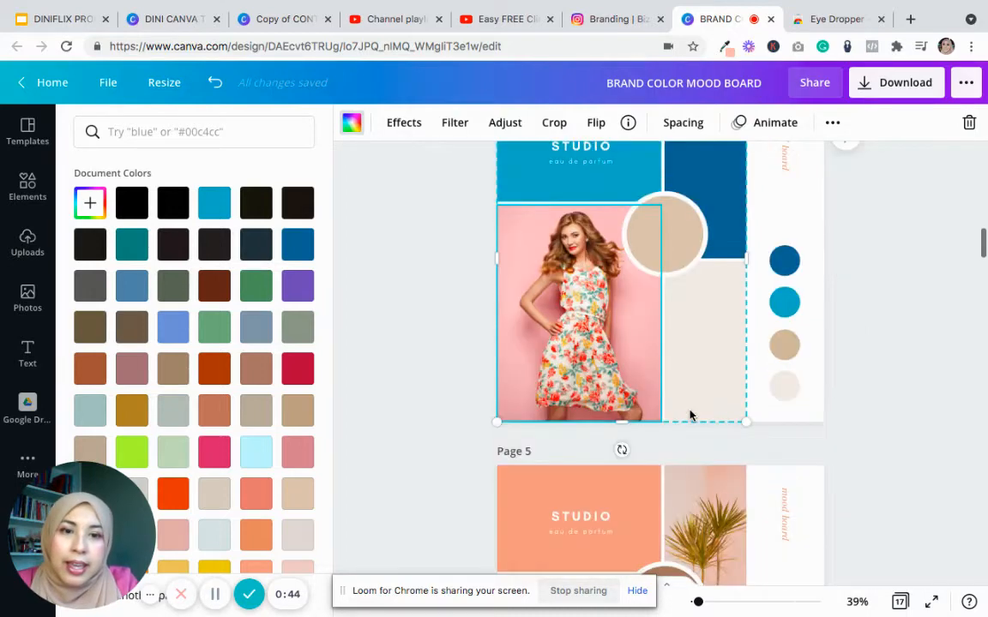
pyautogui.scroll(4, 690, 415)
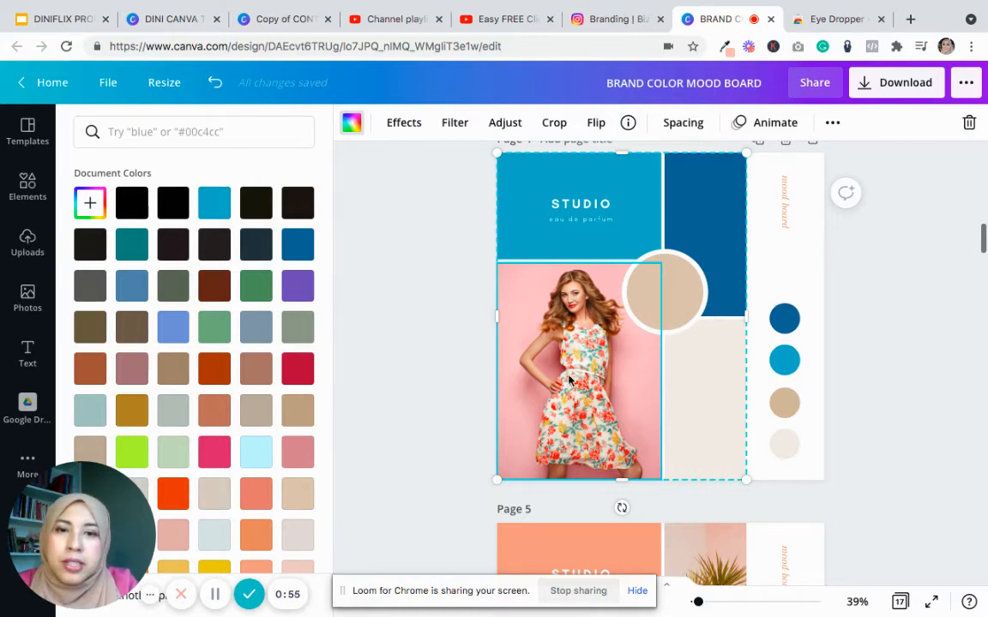
# Recolor the light blue STUDIO block on page 4 with the pink from the woman photo's Photo Colors.
pyautogui.click(524, 234)
pyautogui.scroll(-5, 265, 352)
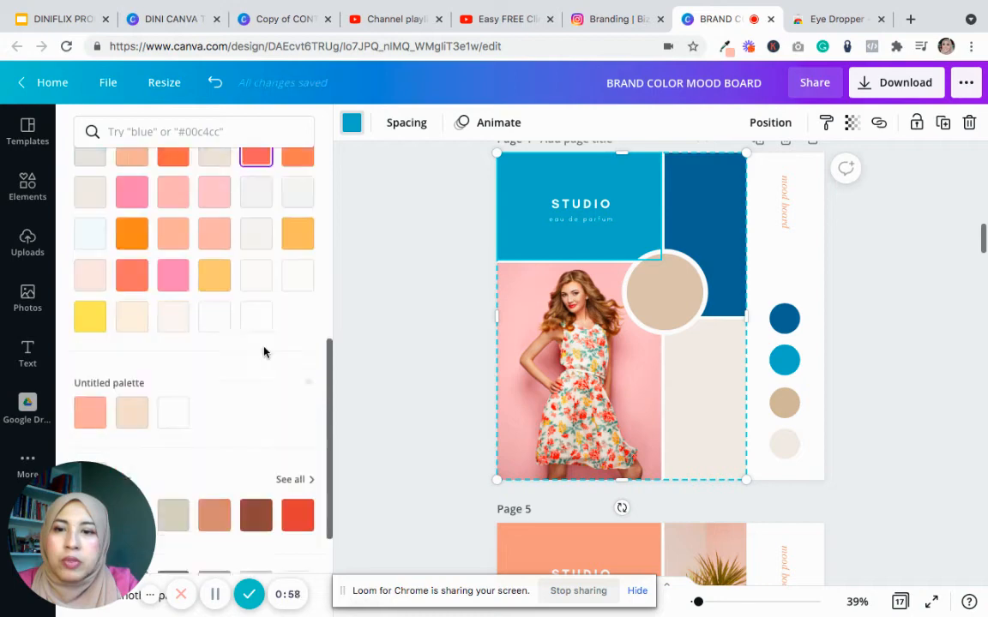
pyautogui.scroll(-3, 265, 352)
pyautogui.scroll(-2, 85, 347)
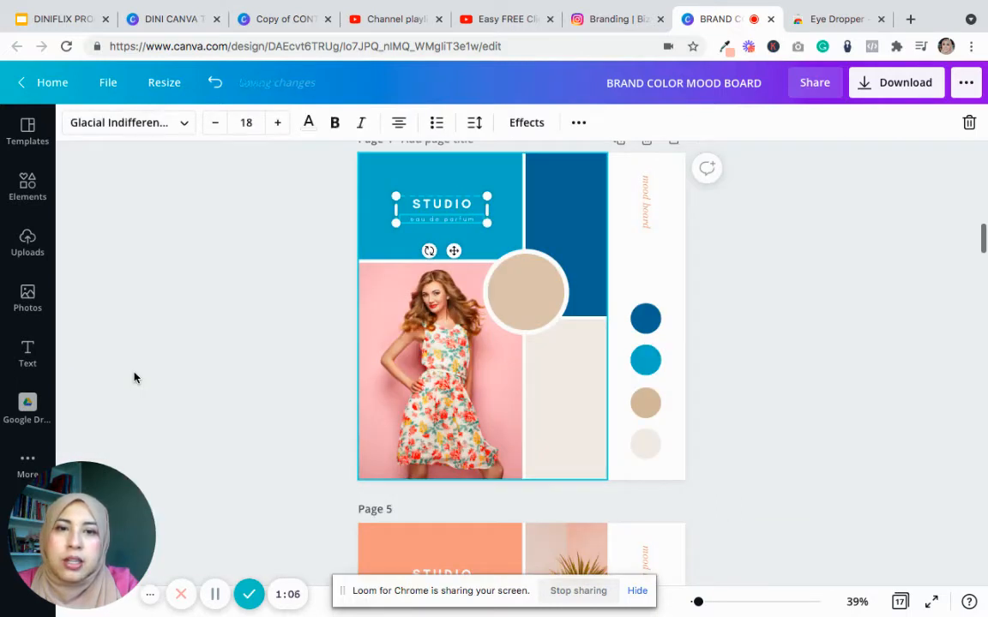
pyautogui.click(336, 213)
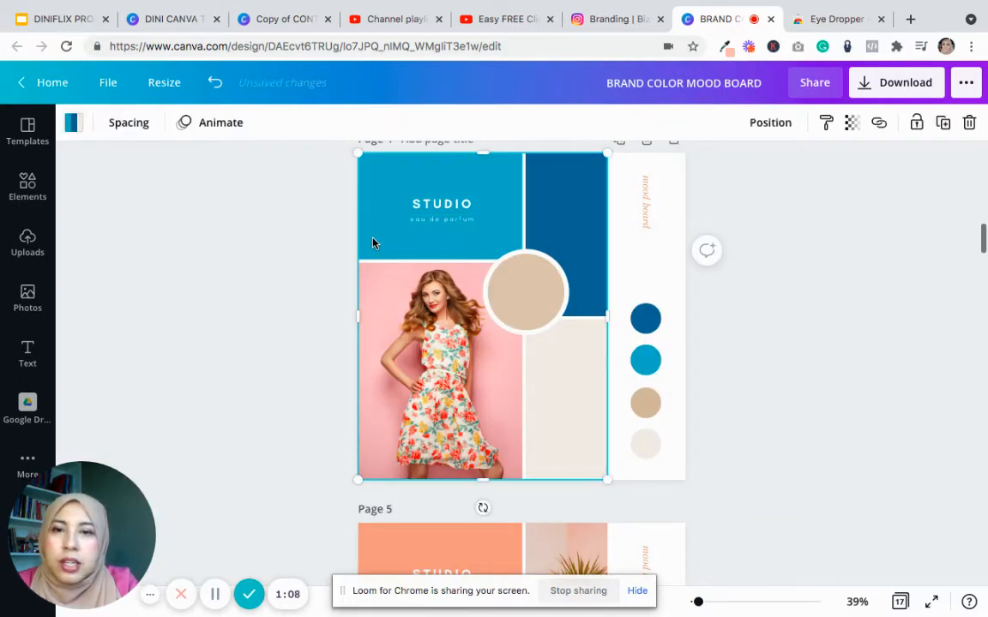
pyautogui.click(393, 207)
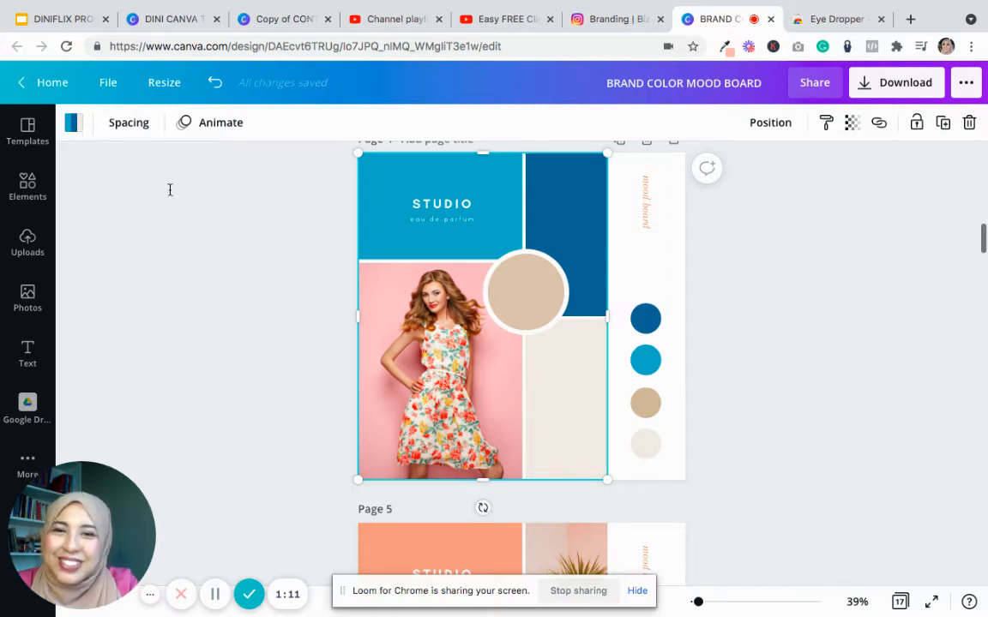
pyautogui.click(72, 121)
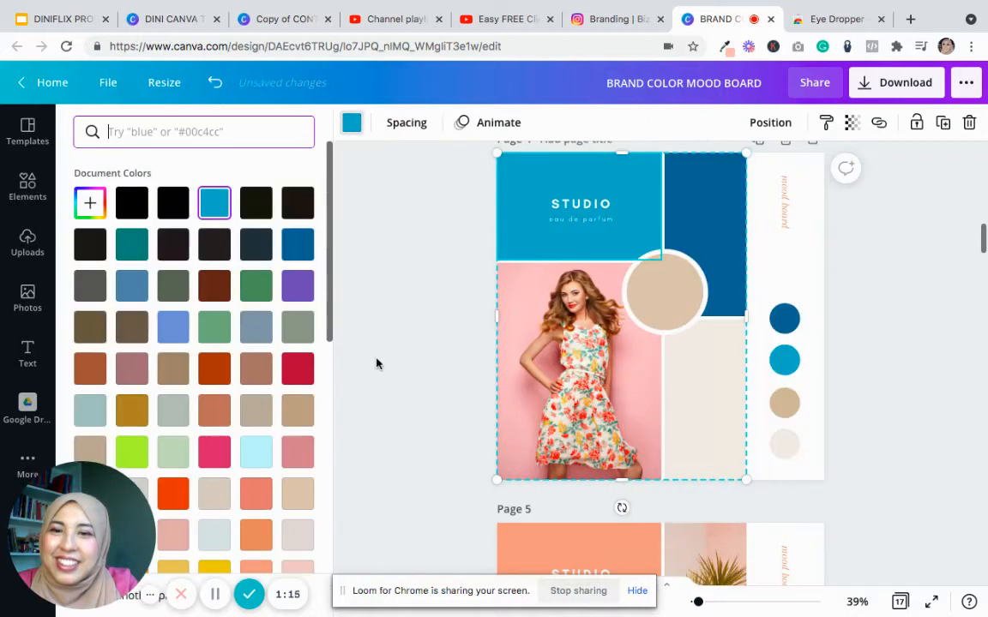
pyautogui.scroll(-10, 249, 384)
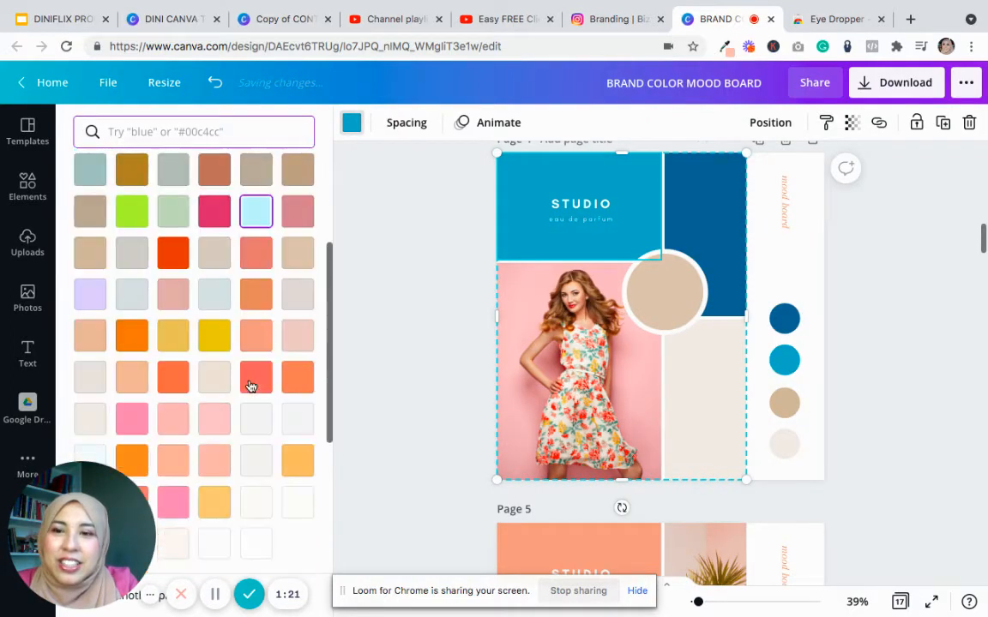
pyautogui.scroll(-2, 248, 384)
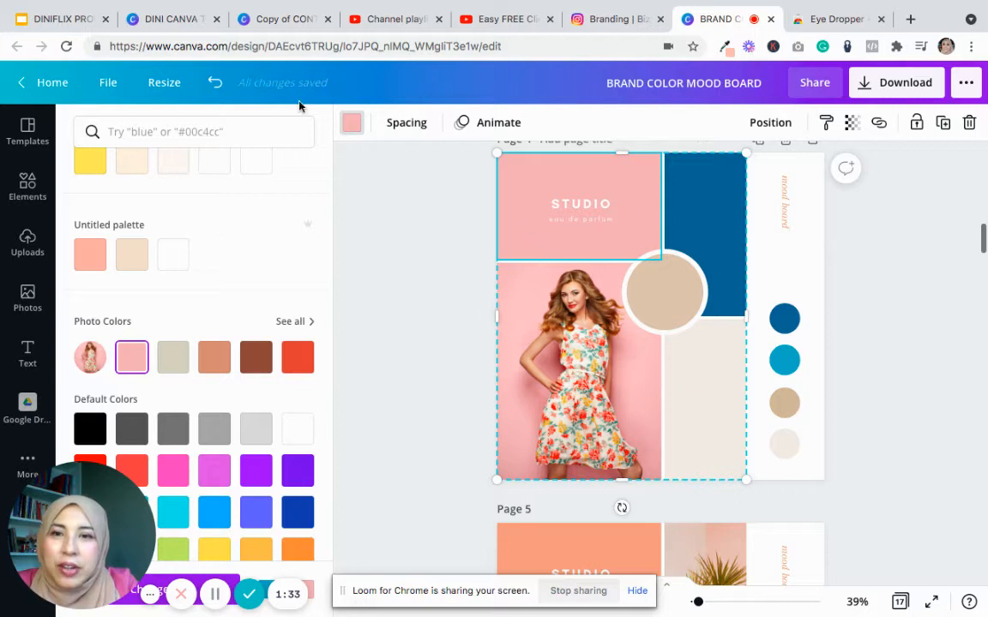
pyautogui.click(131, 366)
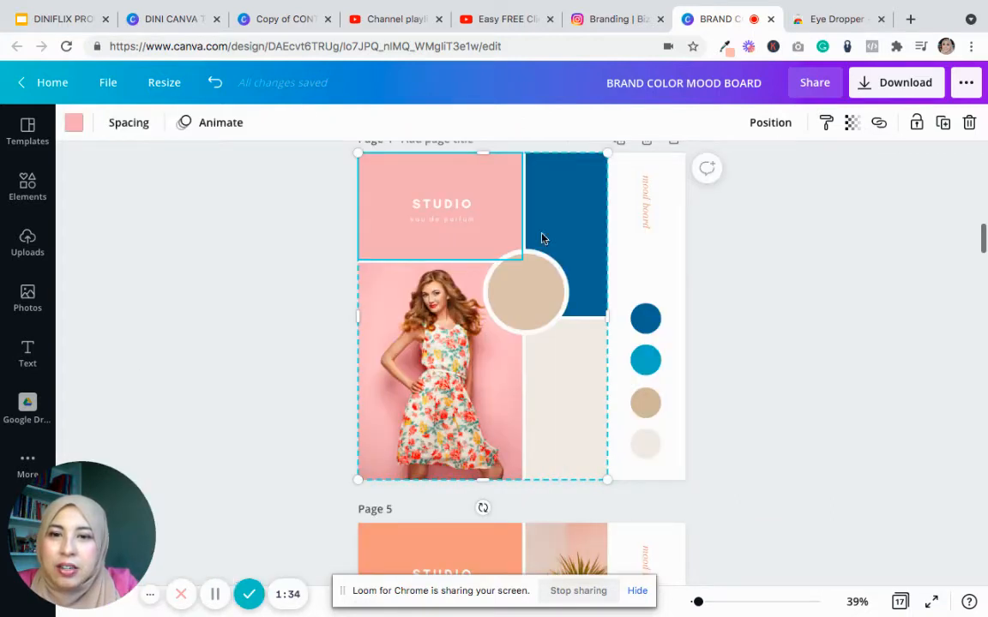
# Open the color choices for the dark blue block on page 4 and look through them down to Photo Colors.
pyautogui.click(588, 209)
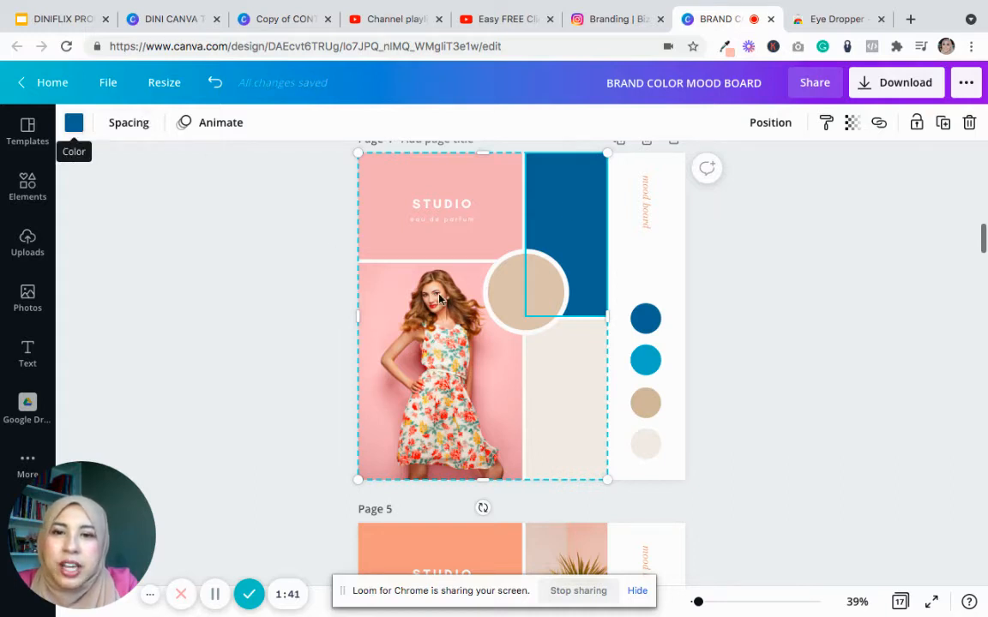
pyautogui.click(72, 123)
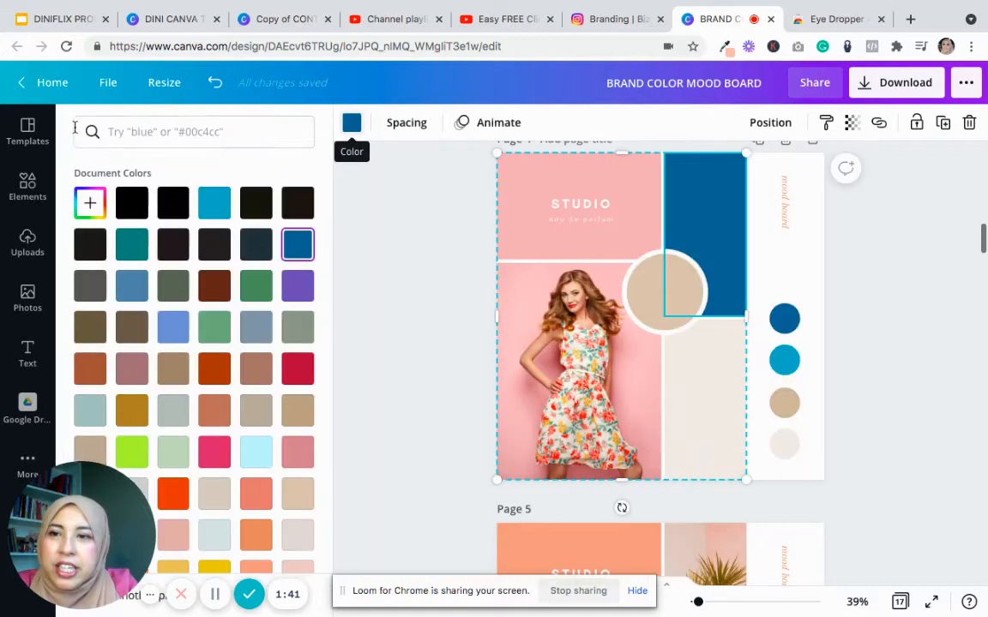
pyautogui.scroll(-3, 195, 393)
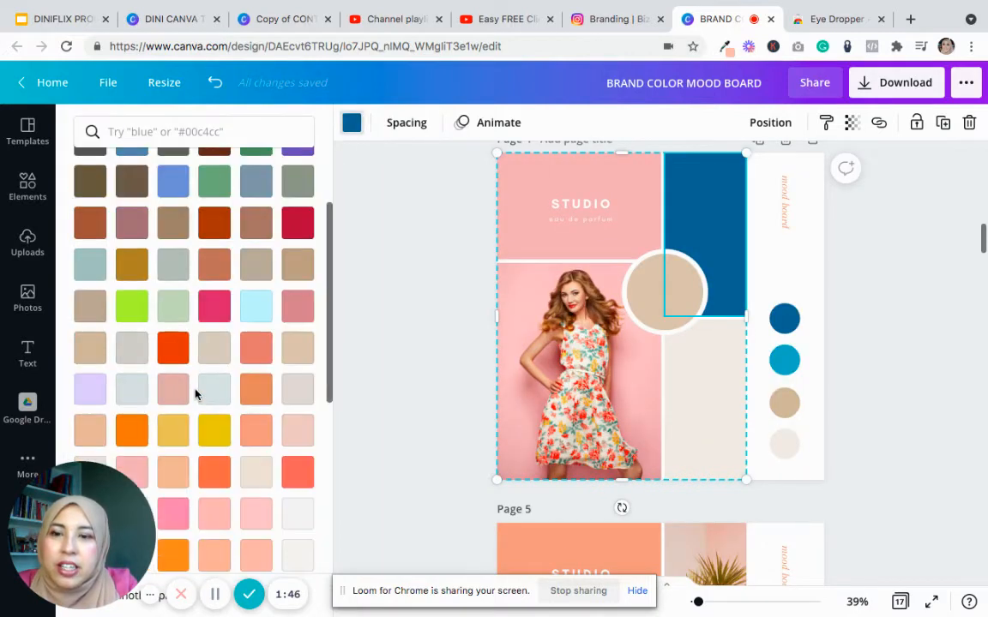
pyautogui.scroll(-5, 195, 393)
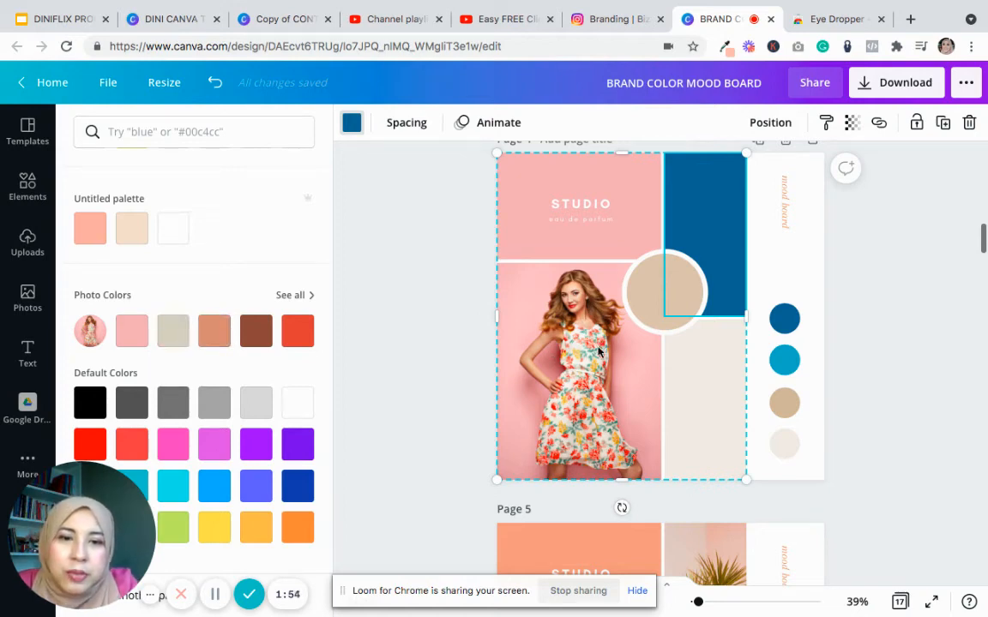
# Enlarge the woman photo inside its frame on page 4 and reposition it so her face and floral dress fill the frame.
pyautogui.click(553, 438)
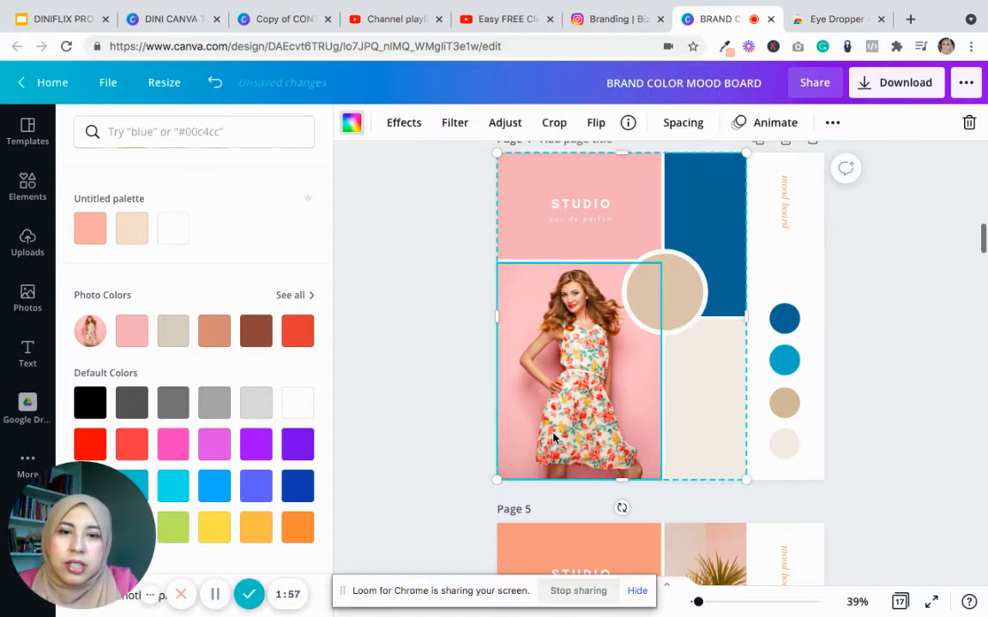
pyautogui.doubleClick(565, 361)
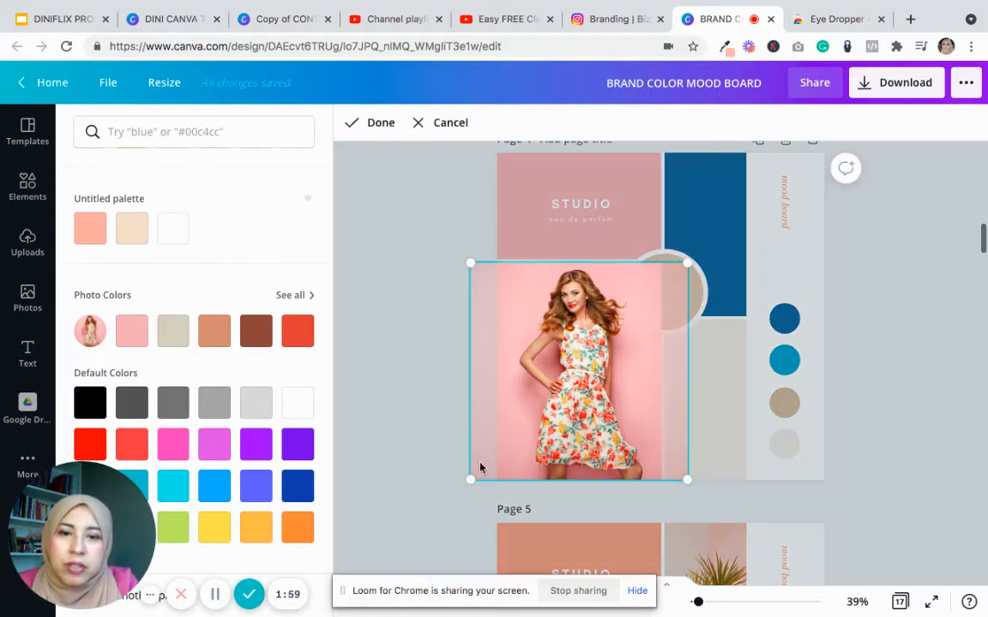
pyautogui.moveTo(470, 480); pyautogui.dragTo(247, 598)
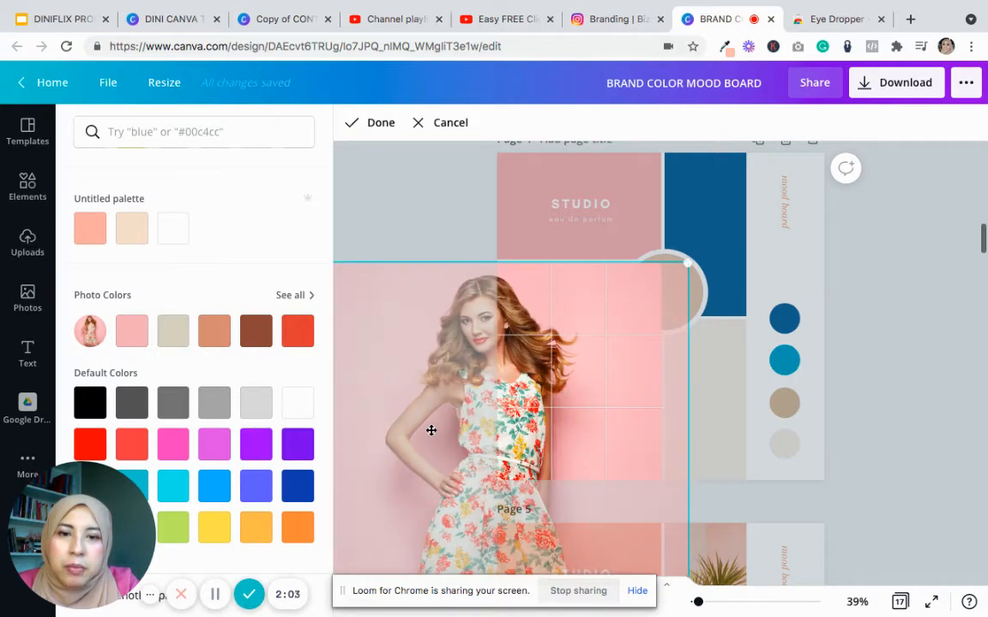
pyautogui.moveTo(429, 427); pyautogui.dragTo(541, 418)
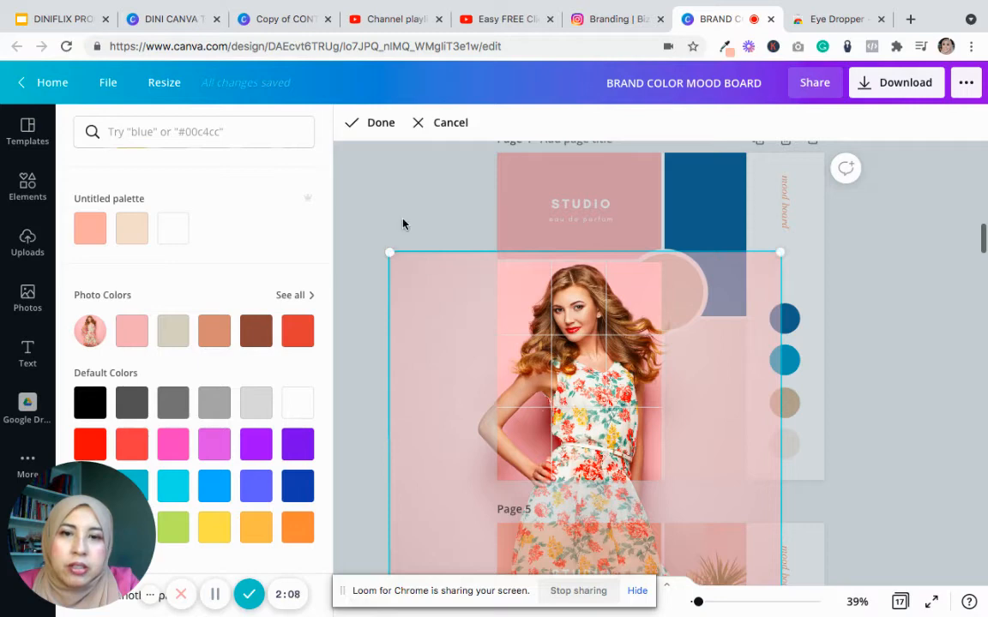
pyautogui.click(478, 212)
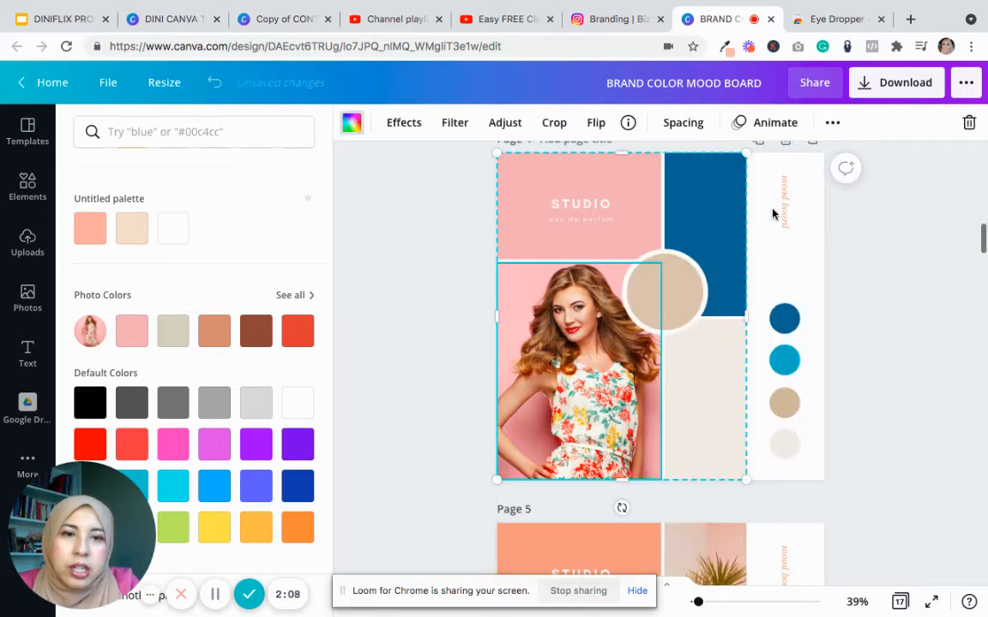
# Select the dark blue block and sample red from the floral dress in the photo with the Eye Dropper extension.
pyautogui.click(720, 216)
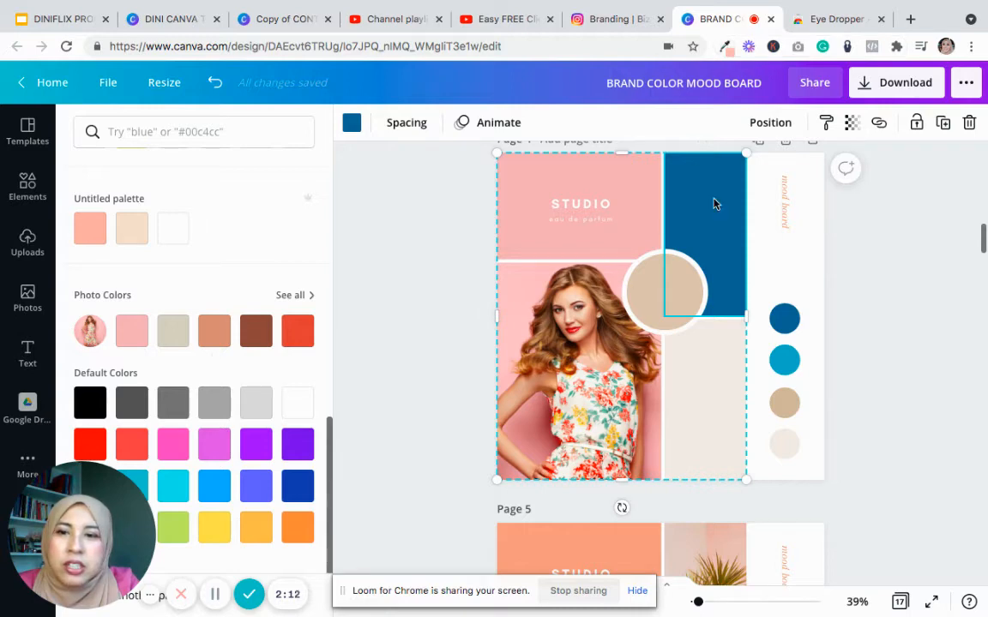
pyautogui.click(724, 48)
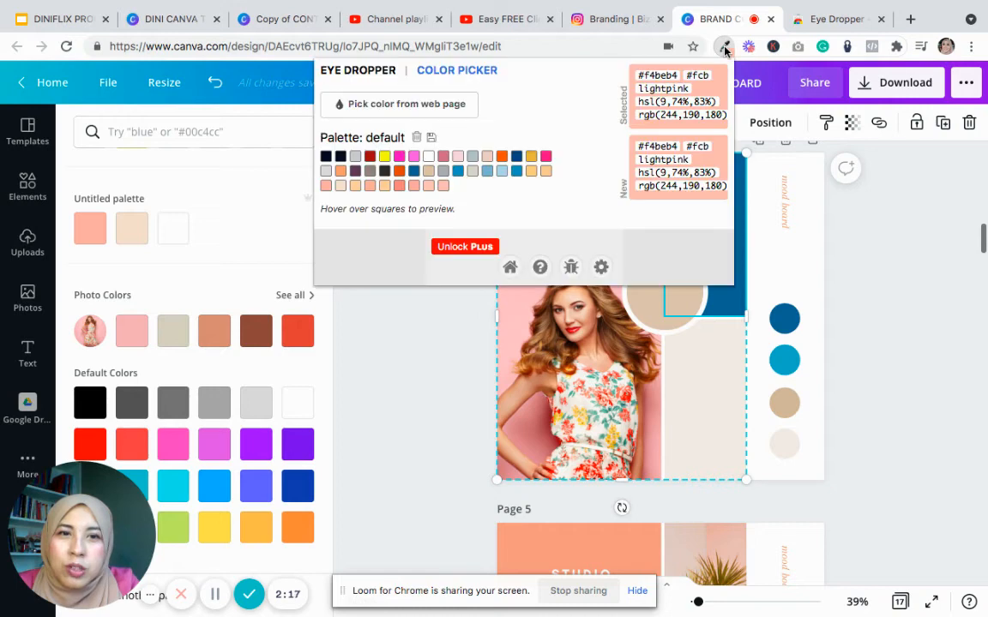
pyautogui.click(418, 107)
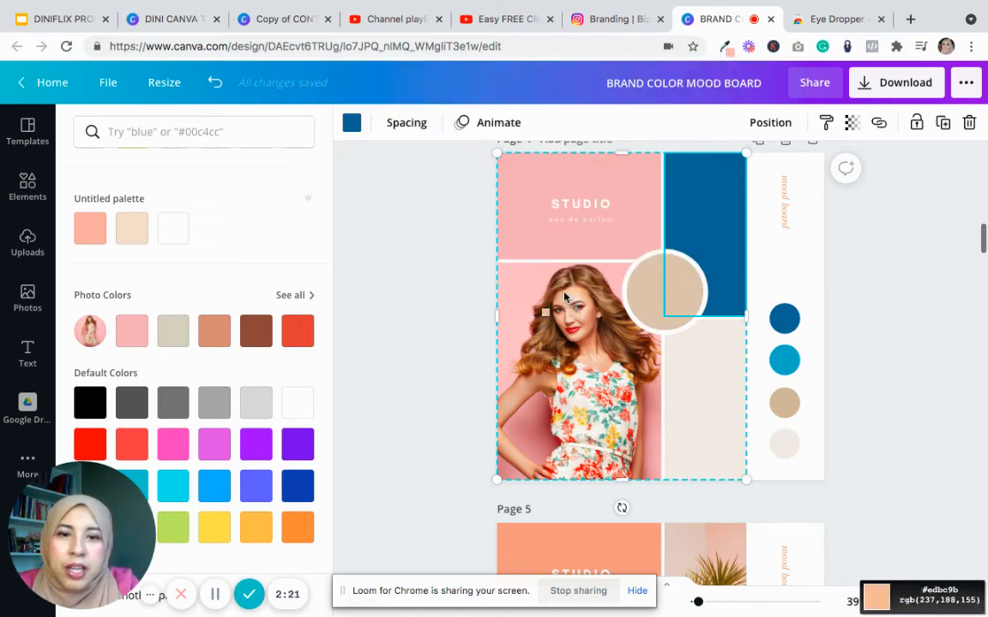
pyautogui.click(624, 398)
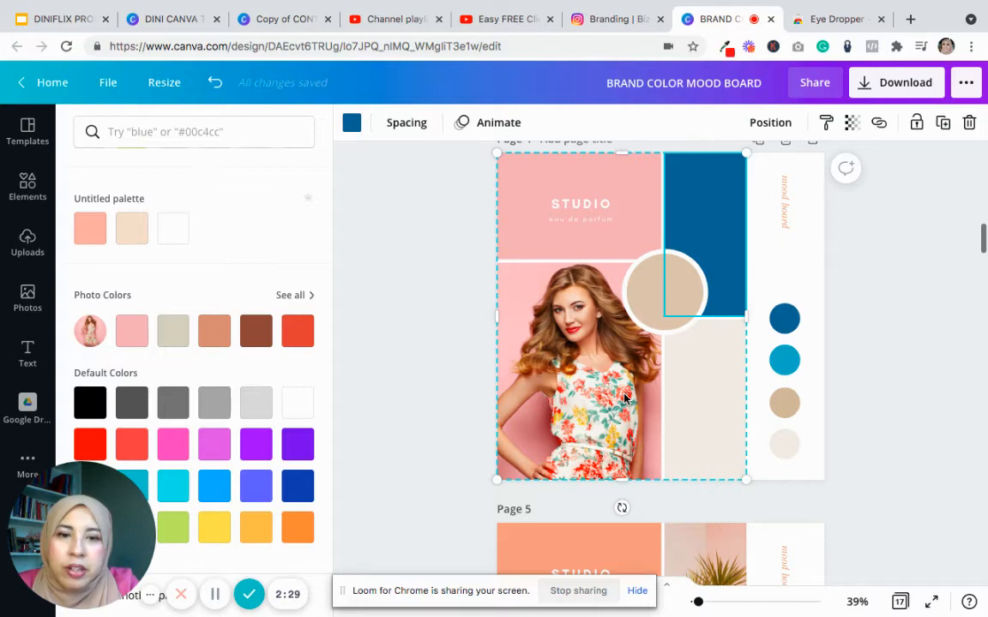
# Copy the sampled red's hex code dc3b32 from the Eye Dropper extension.
pyautogui.click(725, 47)
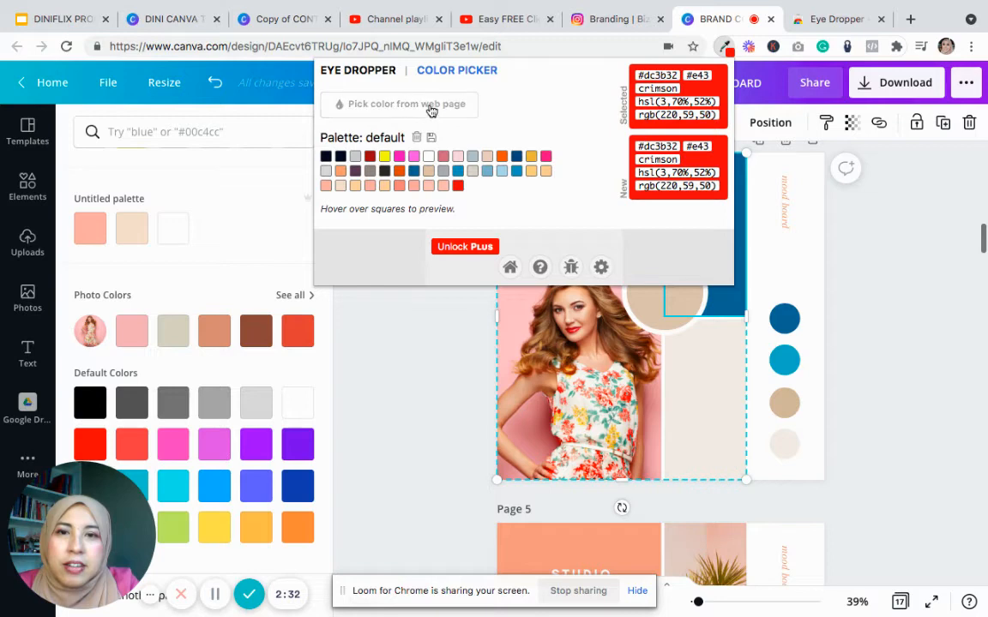
pyautogui.doubleClick(657, 75)
pyautogui.hotkey('ctrl', 'c')
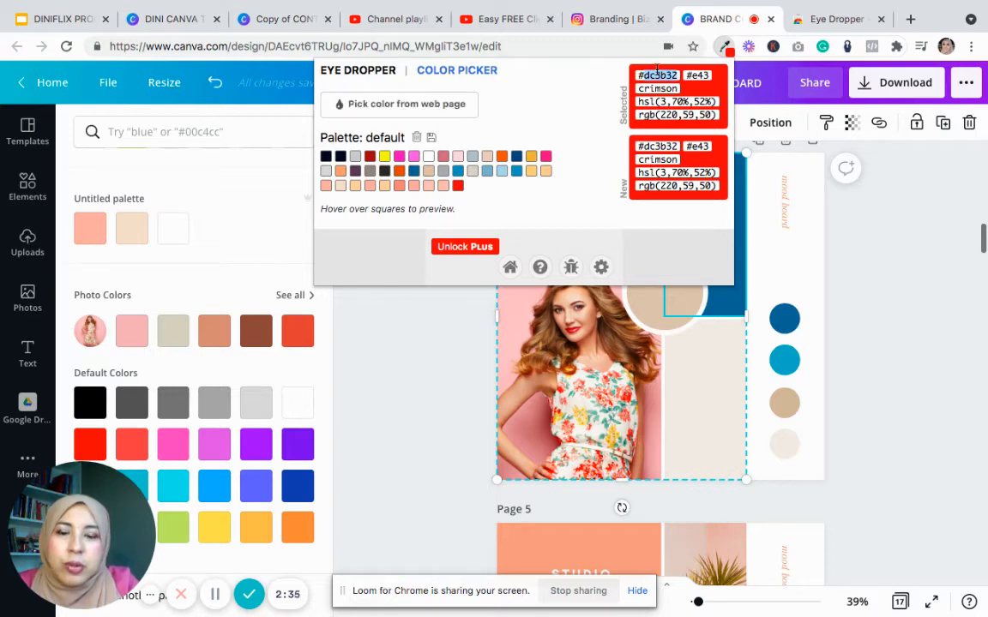
# Search the color choices for #dc3b32 and try to apply that red to the dark blue block on page 4.
pyautogui.click(204, 134)
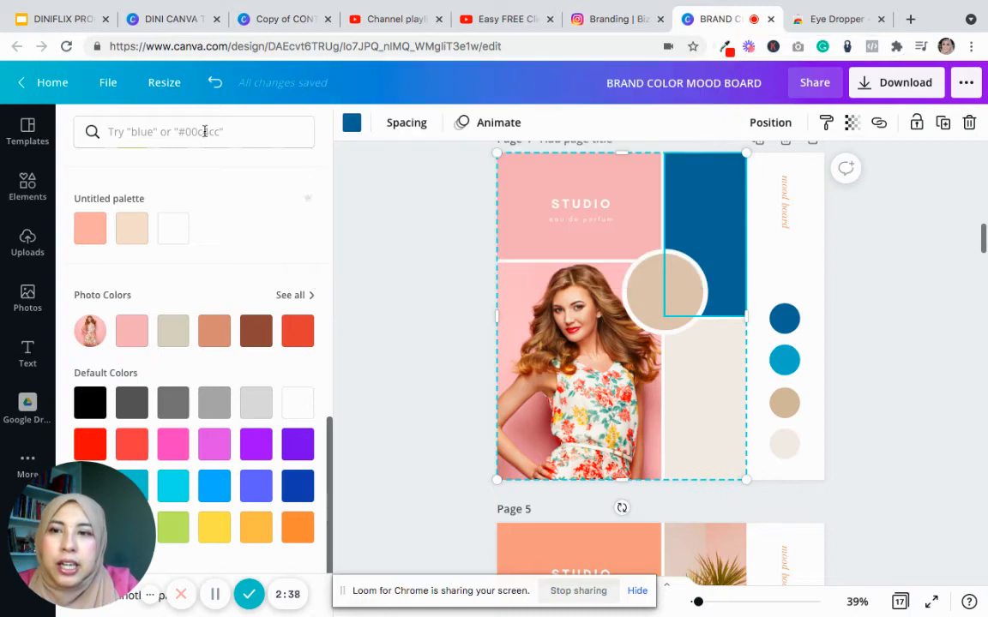
pyautogui.click(204, 132)
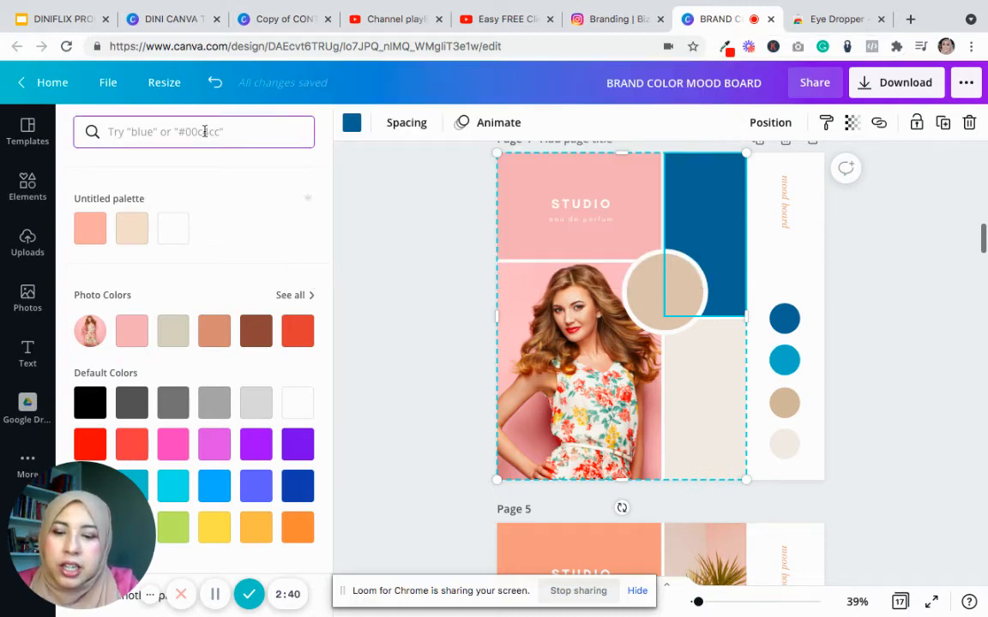
pyautogui.write('#')
pyautogui.hotkey('ctrl', 'v')
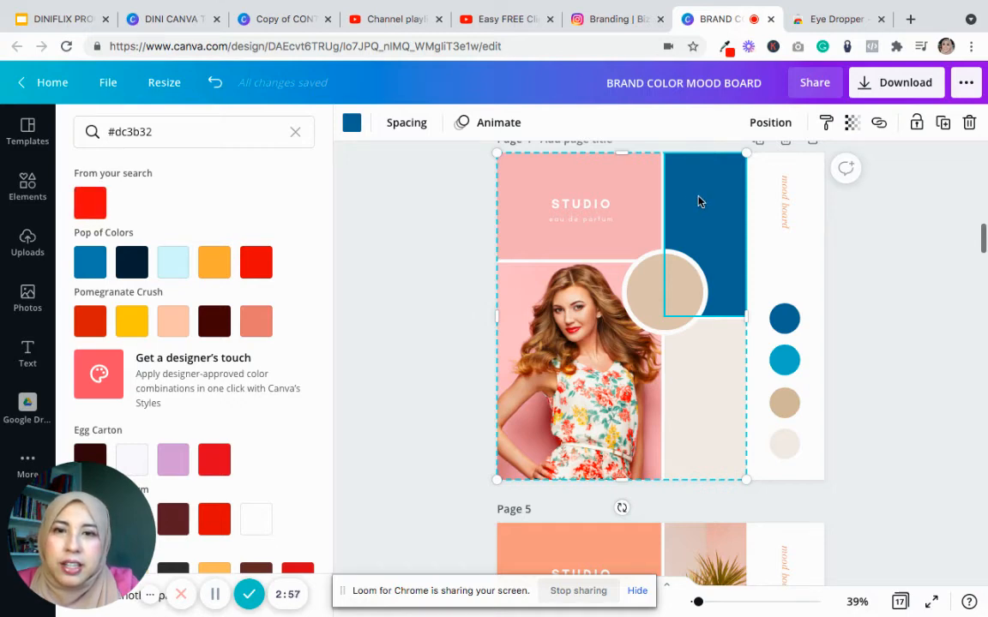
pyautogui.click(353, 127)
pyautogui.click(91, 204)
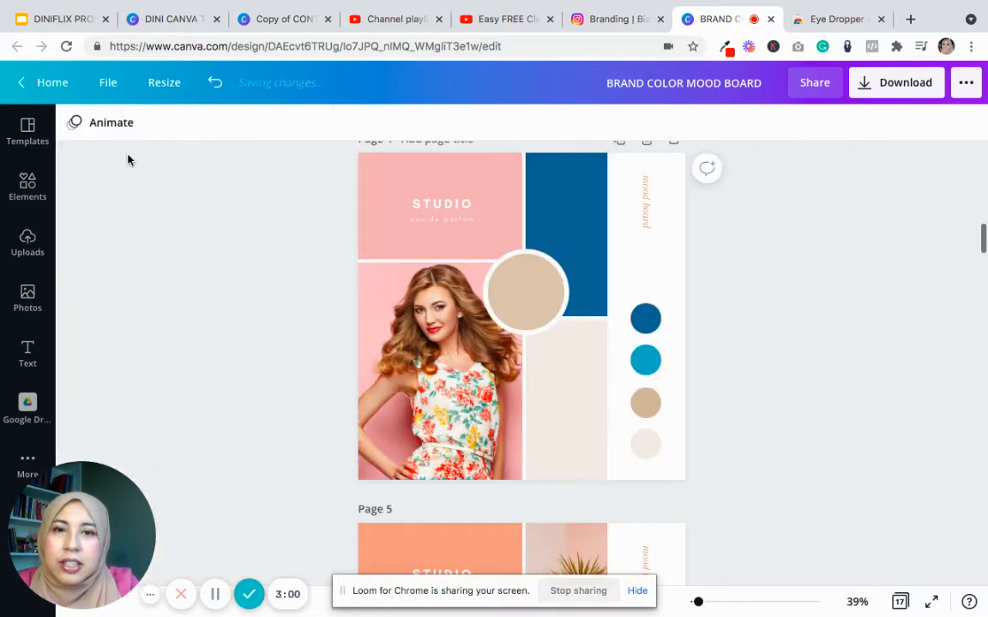
# Recolor the dark blue block with the red and the beige block below it with the terracotta from the woman photo's Photo Colors.
pyautogui.click(569, 214)
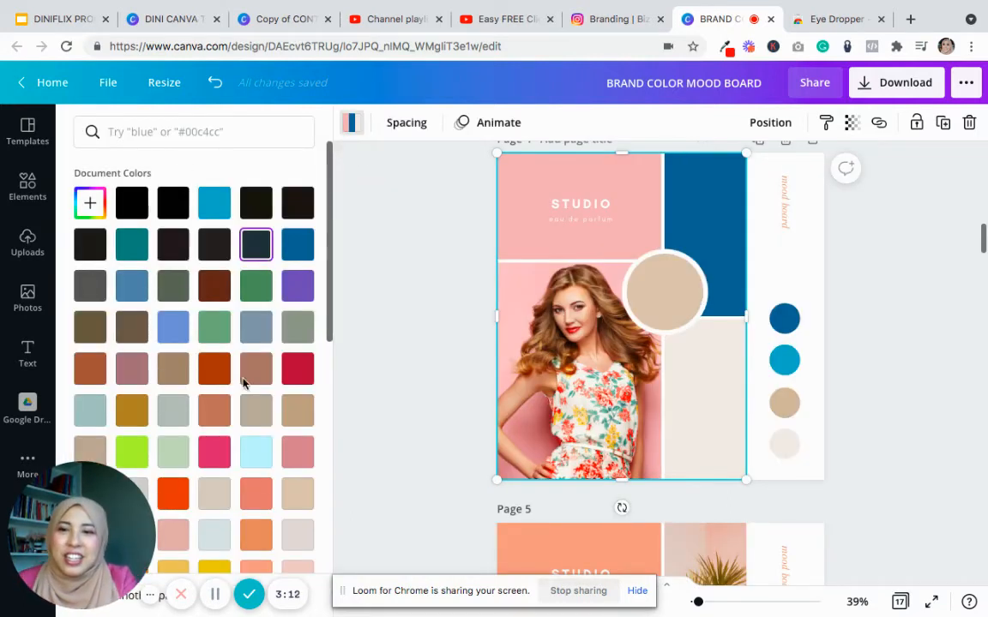
pyautogui.scroll(-3, 245, 383)
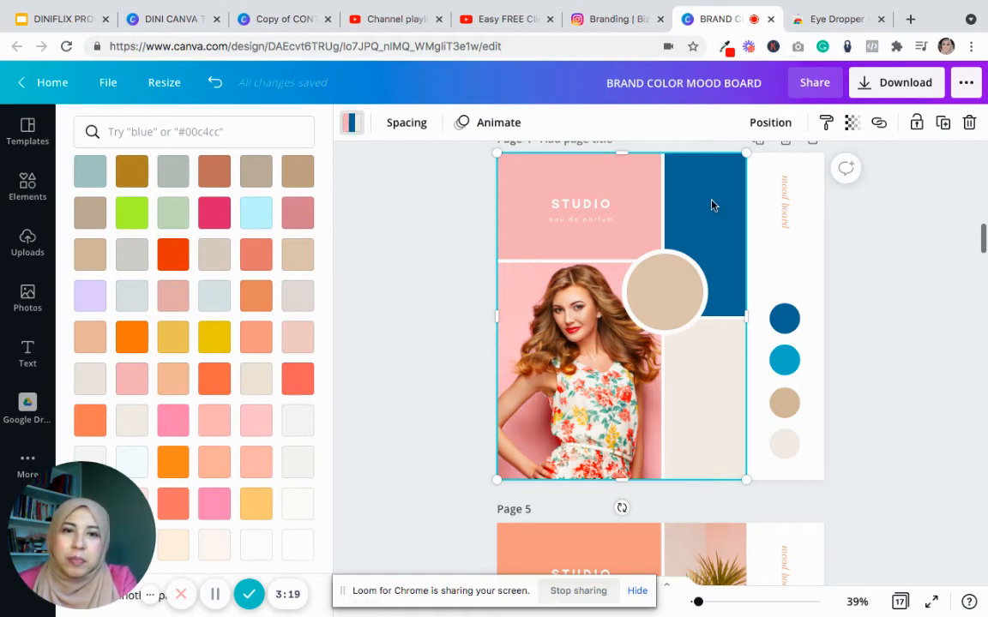
pyautogui.click(710, 203)
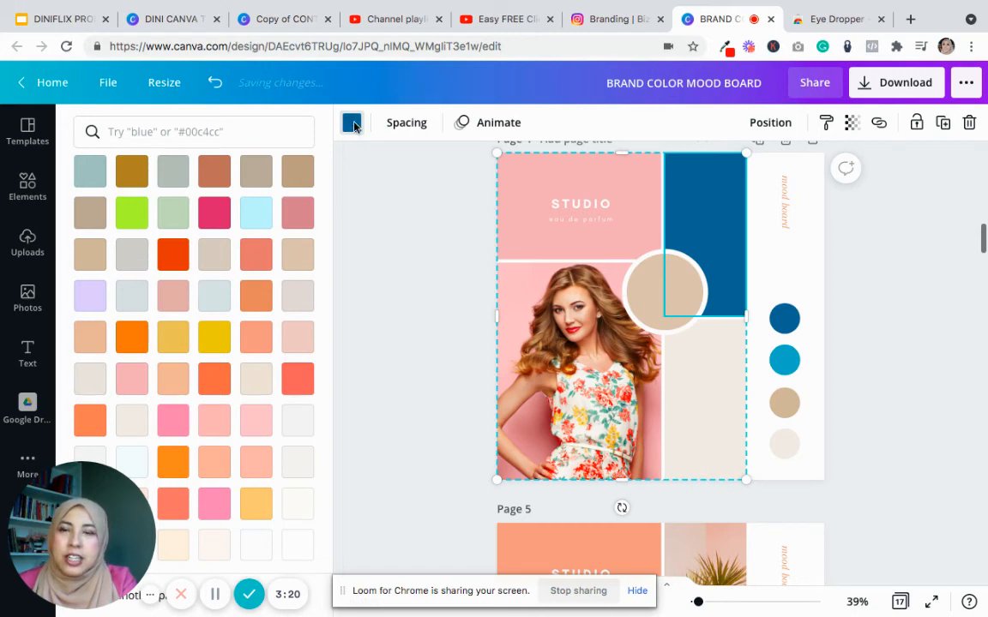
pyautogui.click(352, 124)
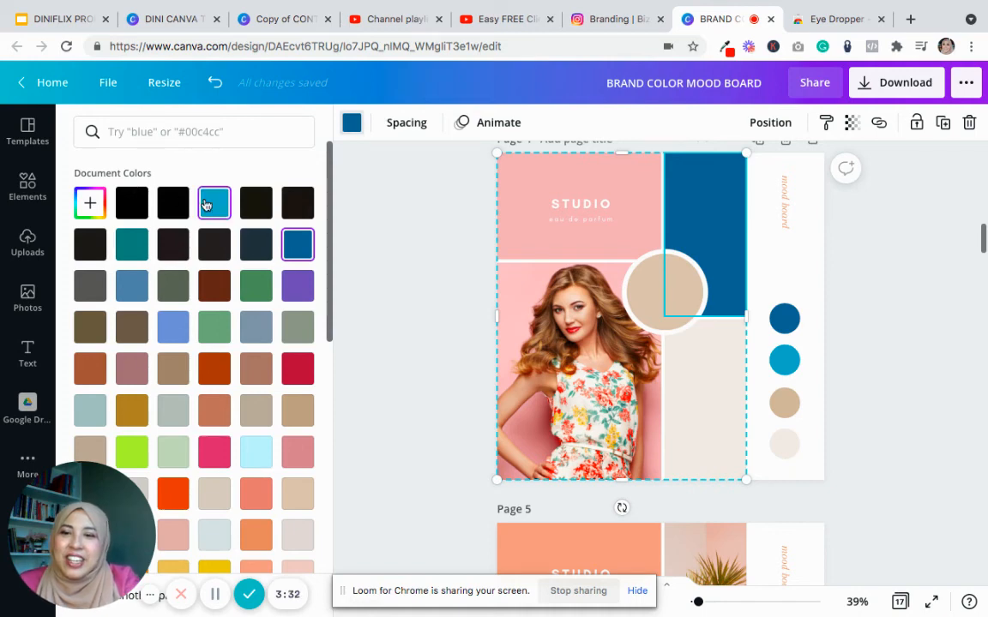
pyautogui.scroll(-5, 206, 204)
pyautogui.scroll(-5, 163, 402)
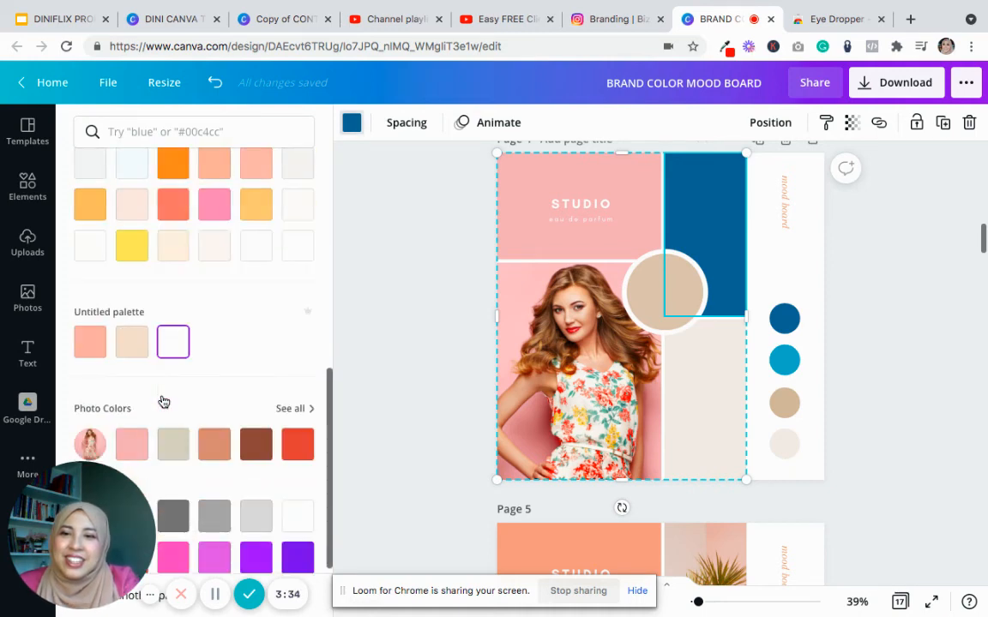
pyautogui.scroll(3, 163, 402)
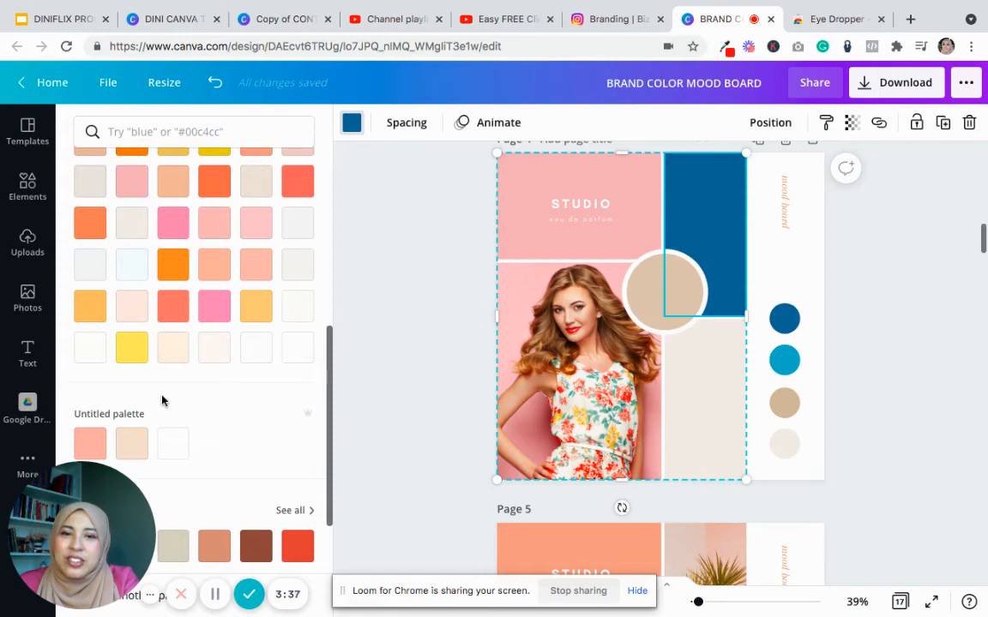
pyautogui.scroll(-3, 162, 400)
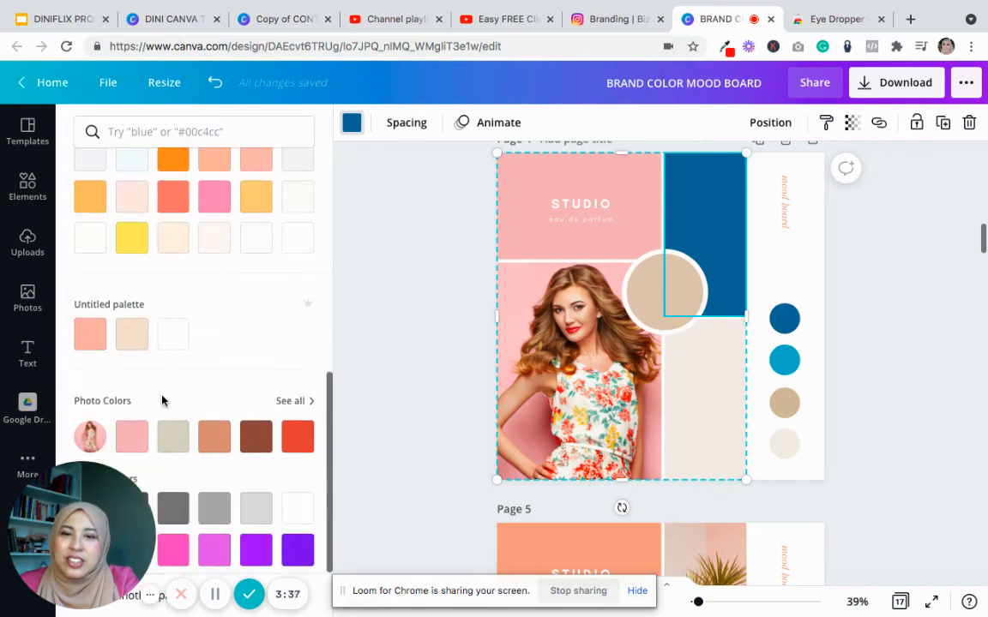
pyautogui.click(296, 430)
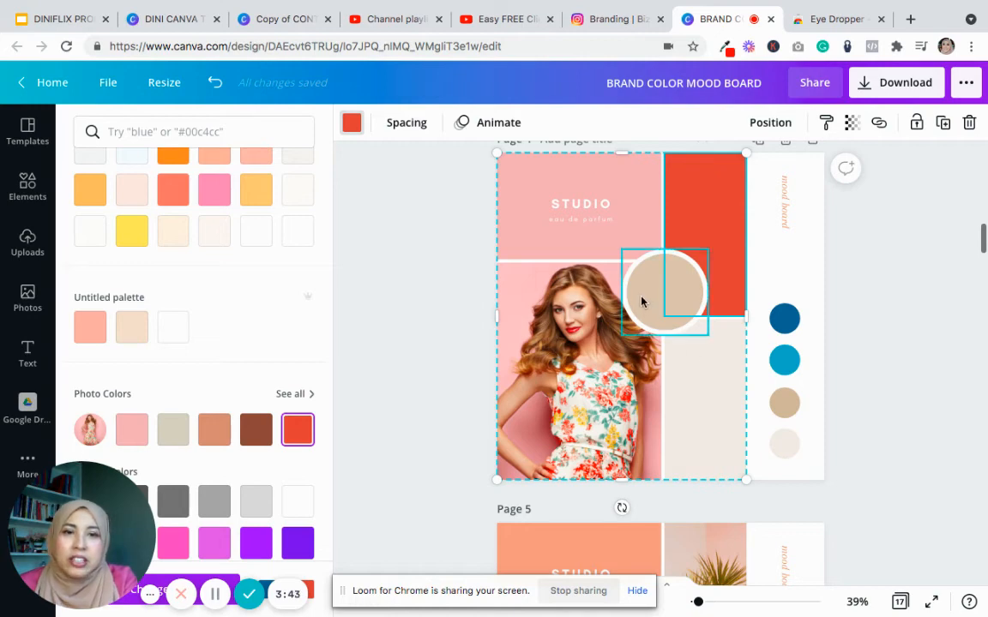
pyautogui.click(705, 409)
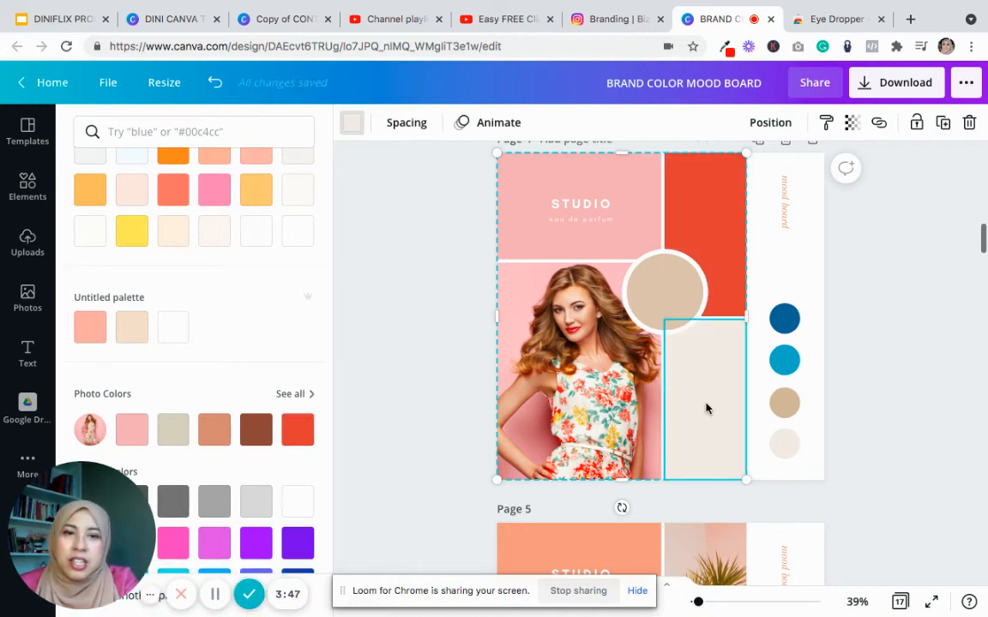
pyautogui.click(209, 440)
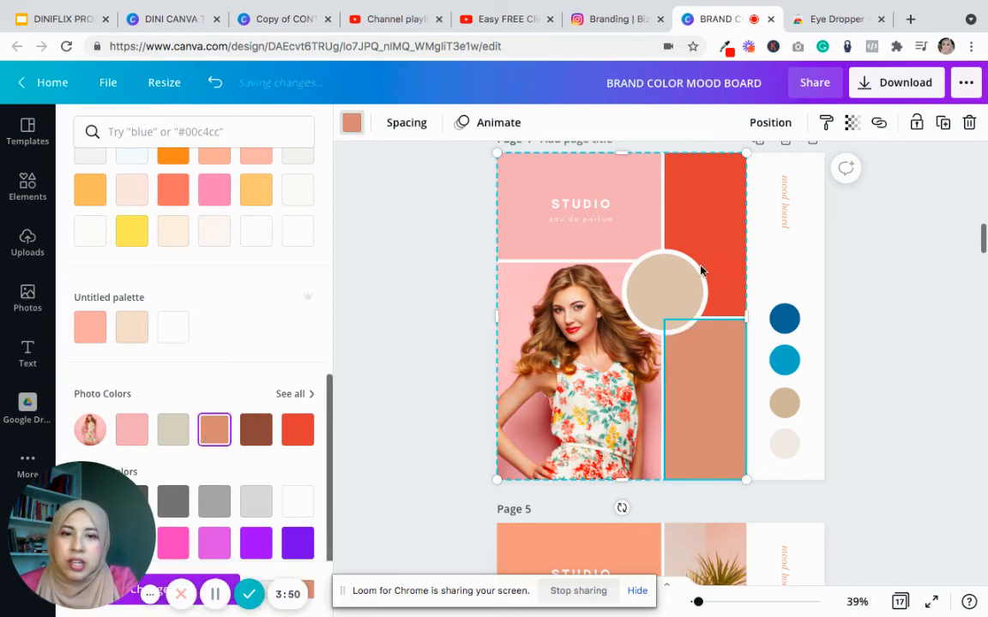
# Select the tan center circle, sample the skin tone from the woman's forehead with Eye Dropper, and copy its hex code f4d9c8.
pyautogui.click(663, 296)
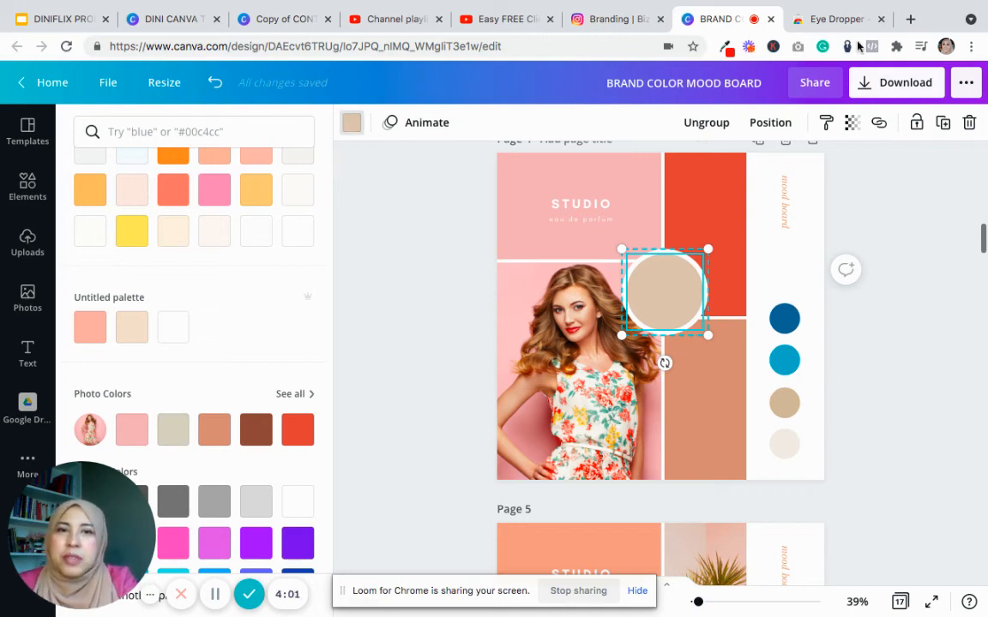
pyautogui.click(727, 51)
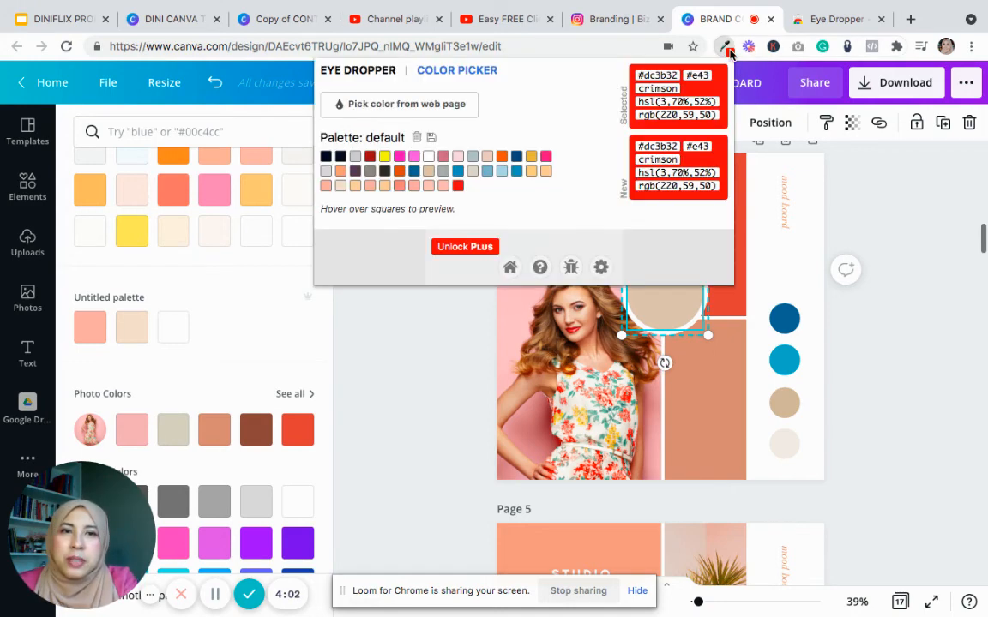
pyautogui.click(435, 115)
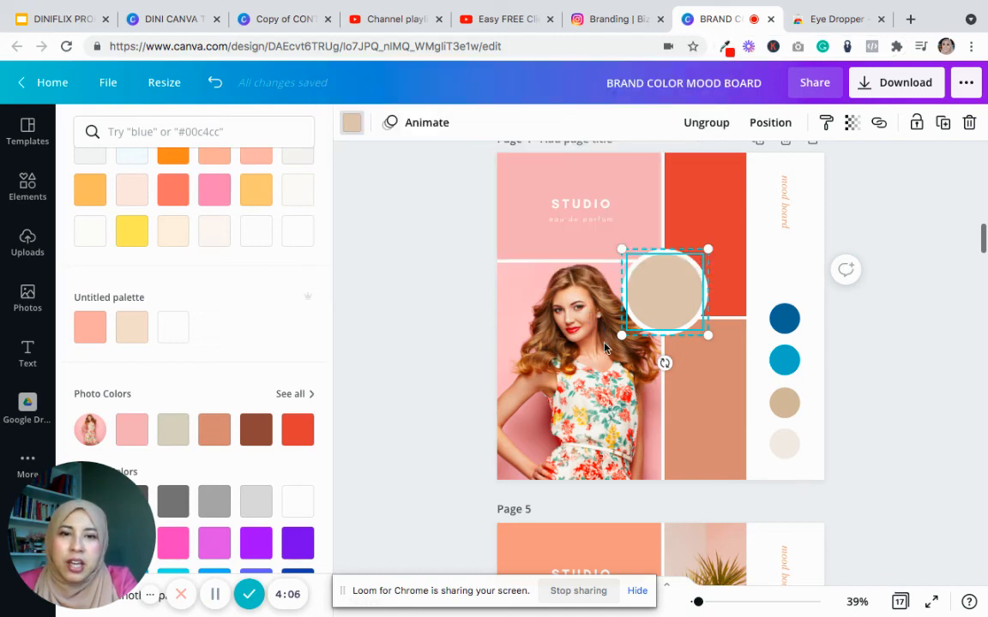
pyautogui.click(572, 301)
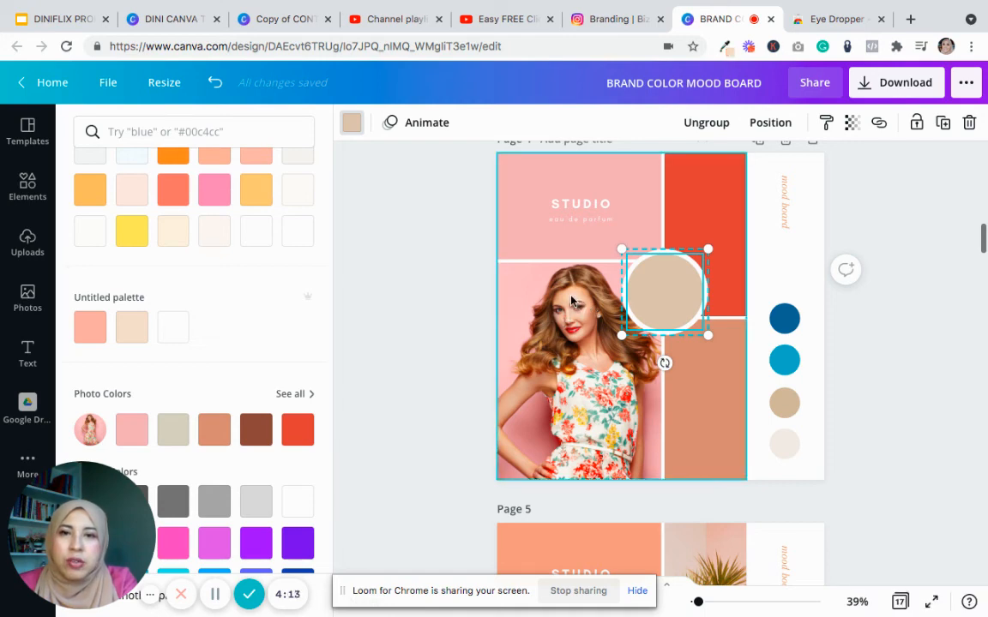
pyautogui.click(726, 47)
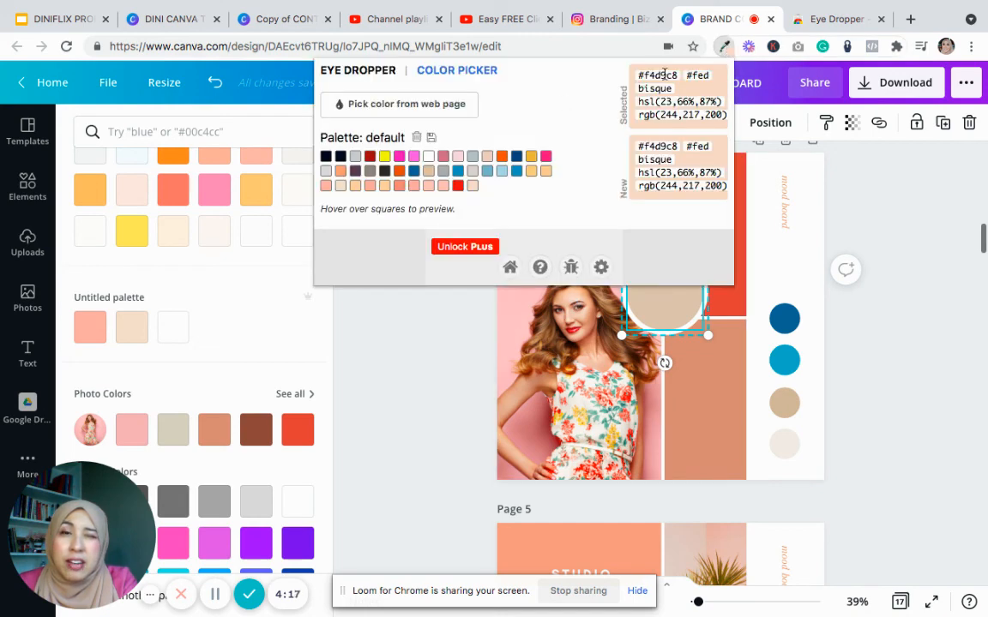
pyautogui.moveTo(637, 76); pyautogui.dragTo(678, 75)
pyautogui.hotkey('ctrl', 'c')
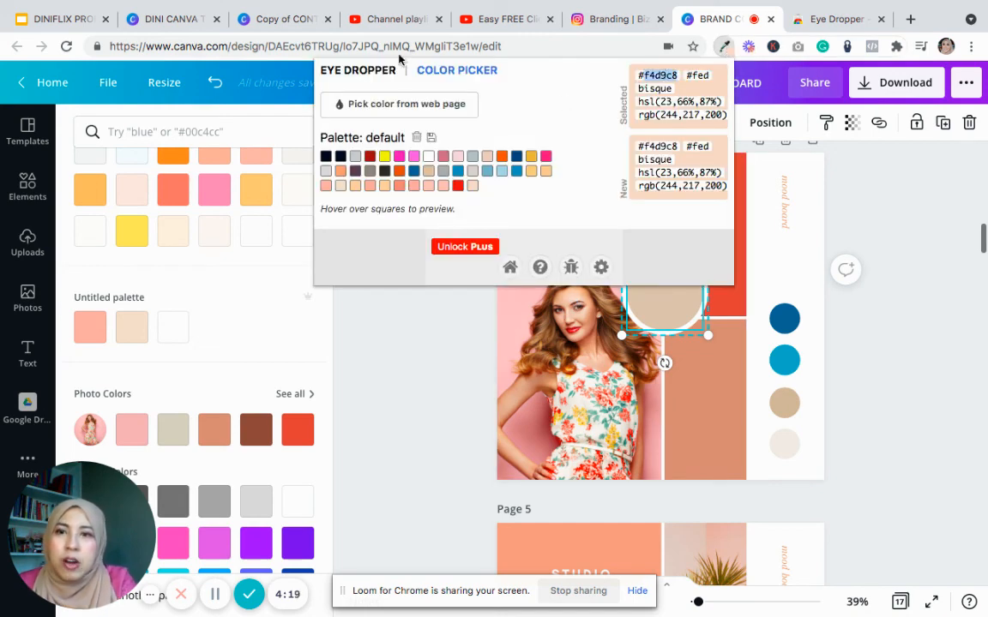
# Recolor the center circle on page 4 with the sampled skin tone #f4d9c8.
pyautogui.click(190, 139)
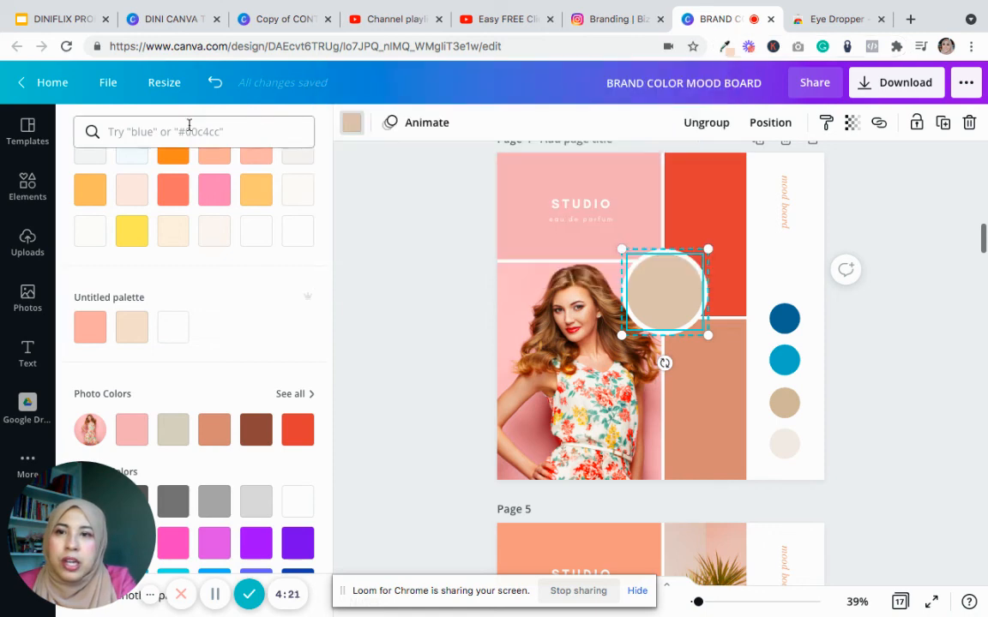
pyautogui.click(189, 126)
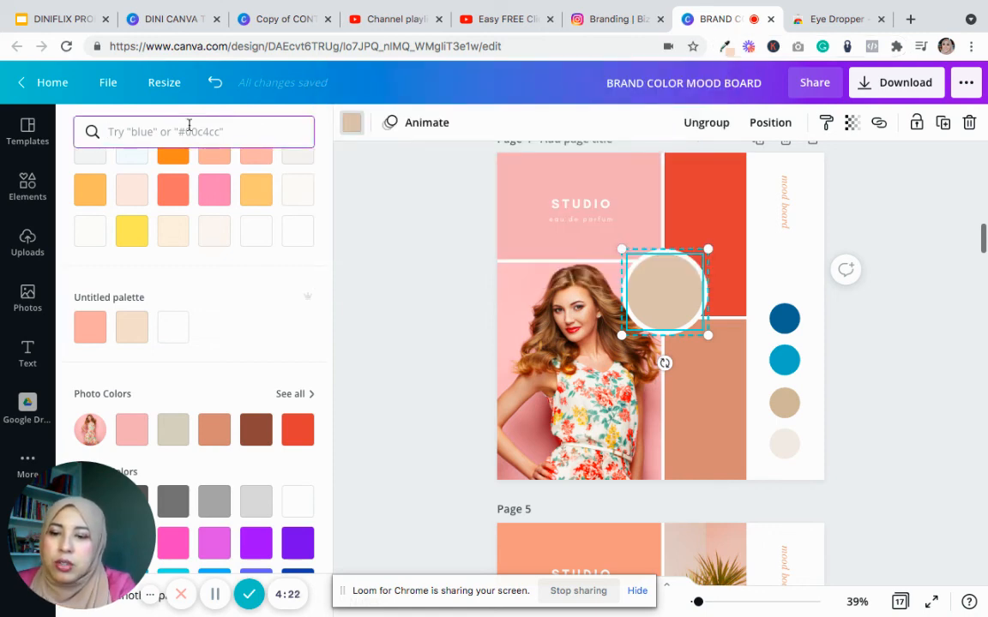
pyautogui.write('#')
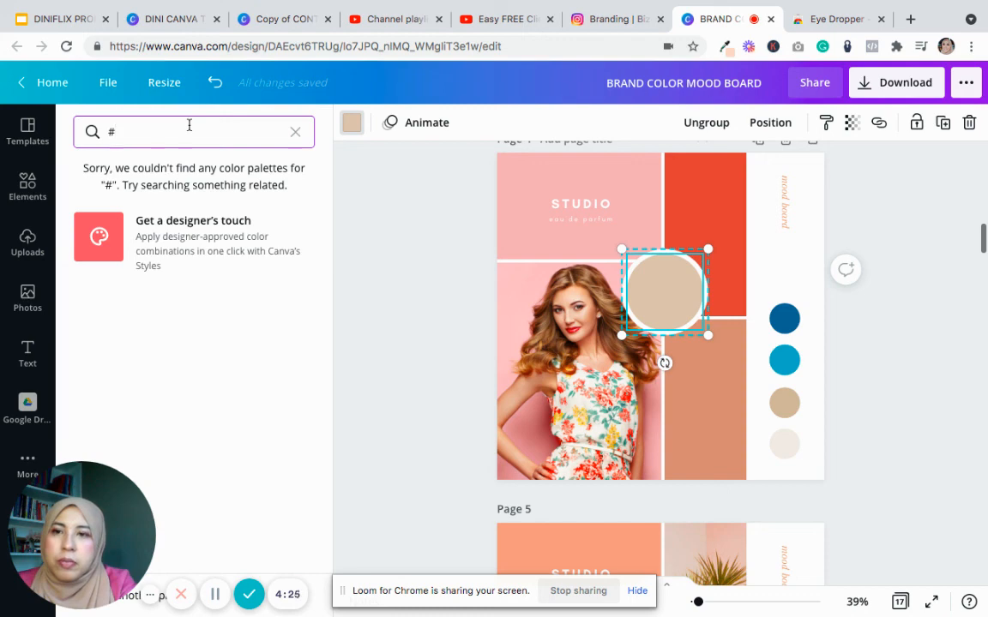
pyautogui.hotkey('ctrl', 'v')
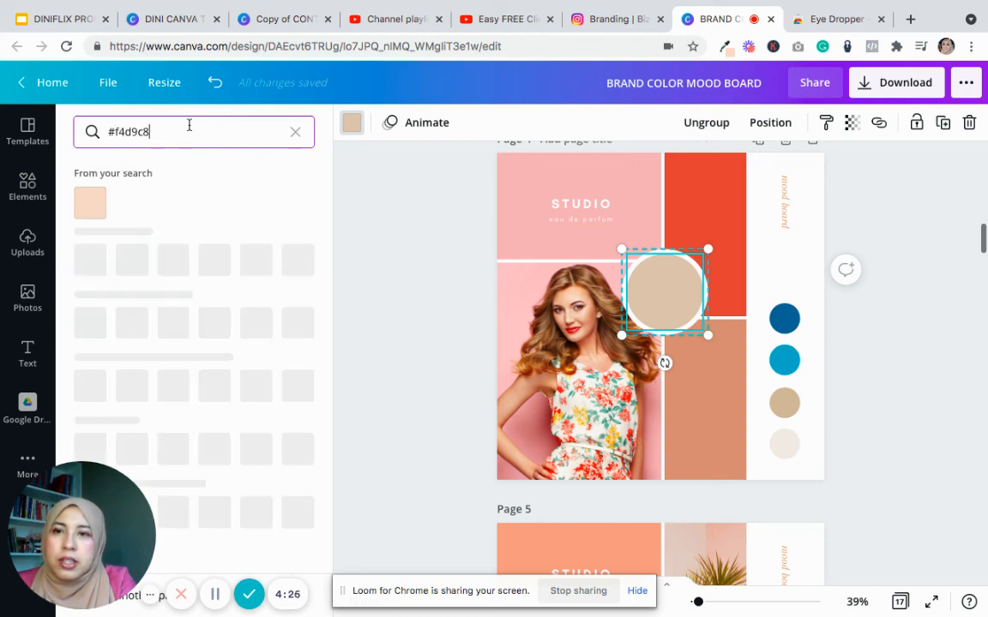
pyautogui.click(91, 209)
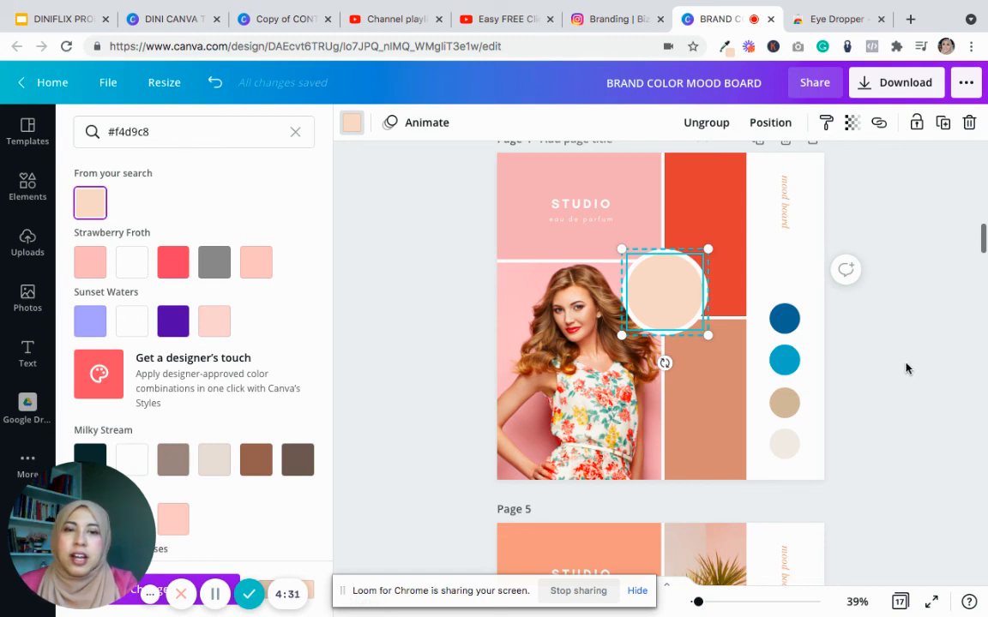
# Select the dark blue circle, the first in page 4's column of color swatches.
pyautogui.click(787, 318)
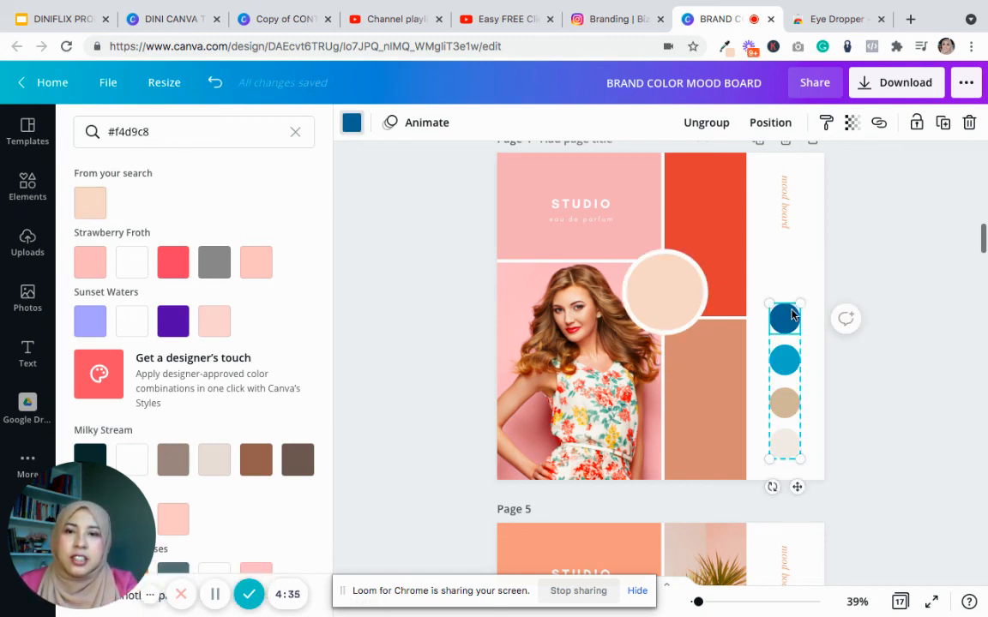